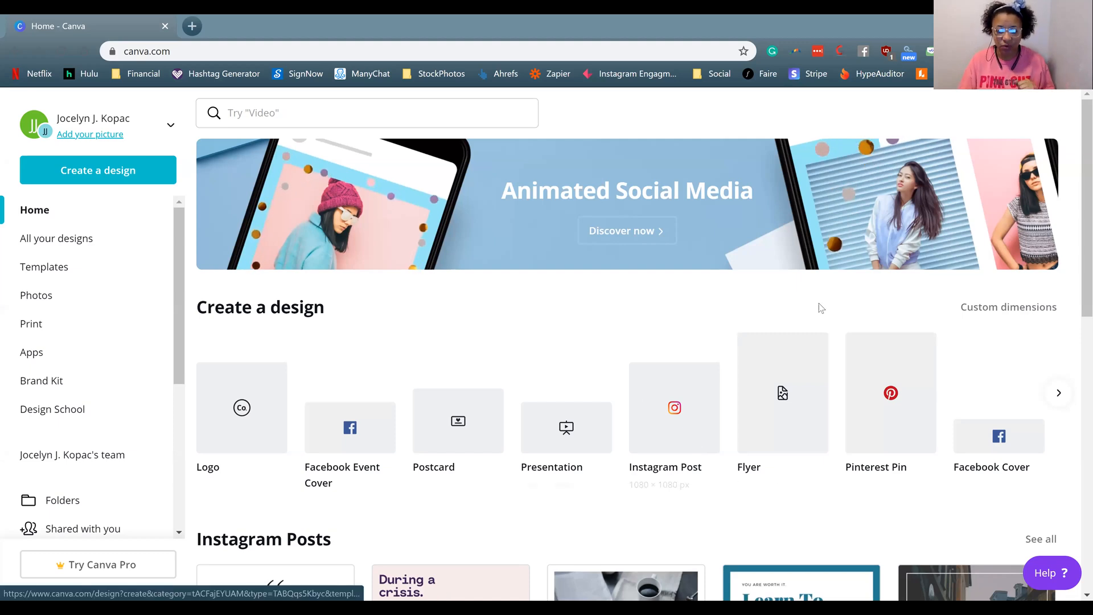
Create a blank Instagram Post design and fill its page with the single-image grid.
left_click(662, 429)
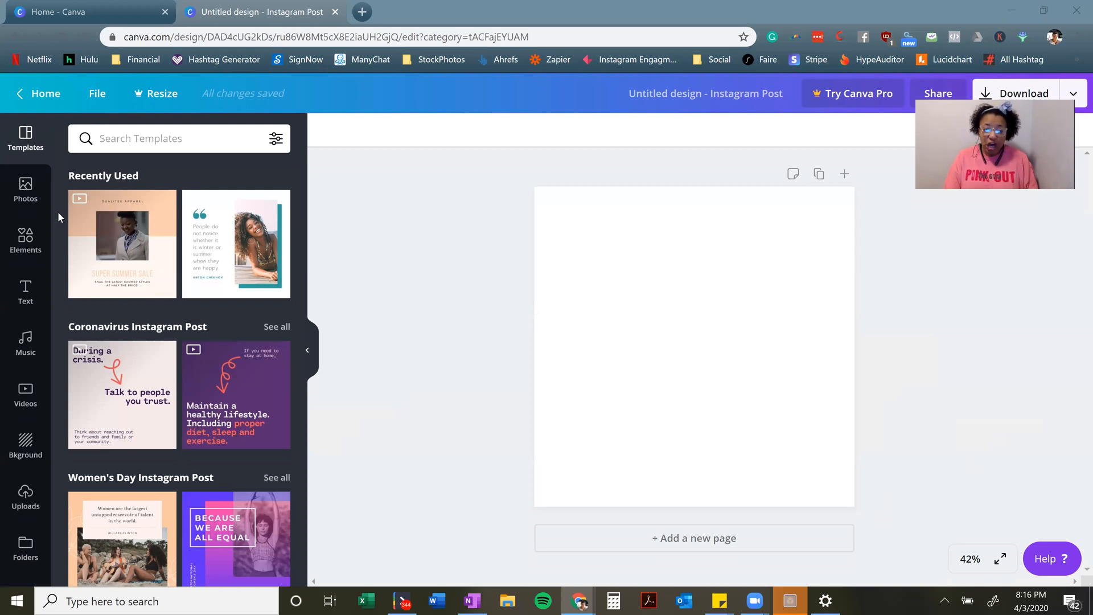
left_click(28, 251)
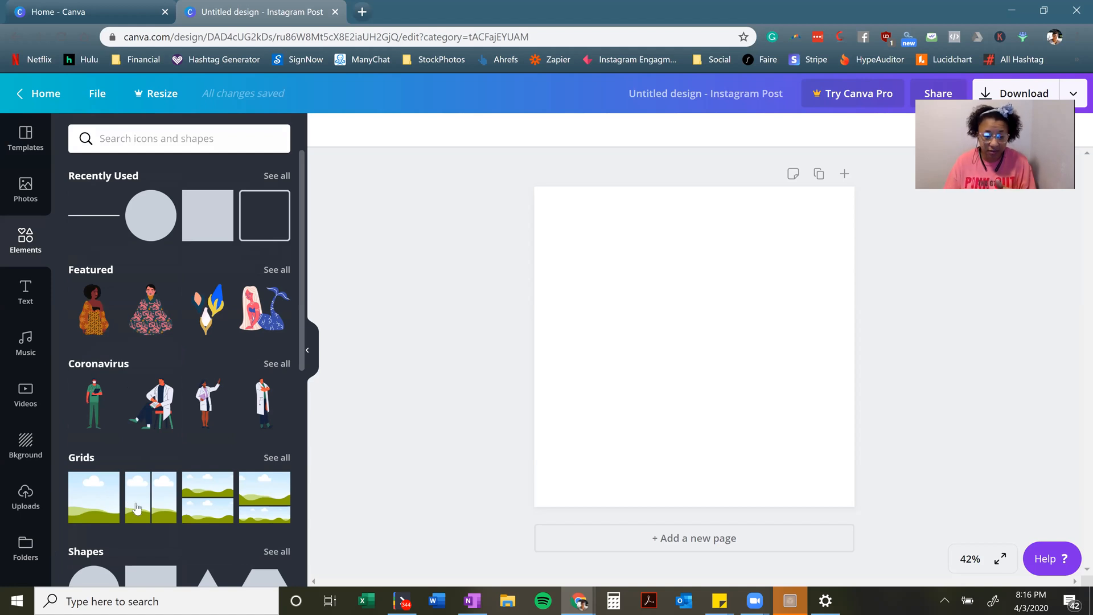
left_click(278, 458)
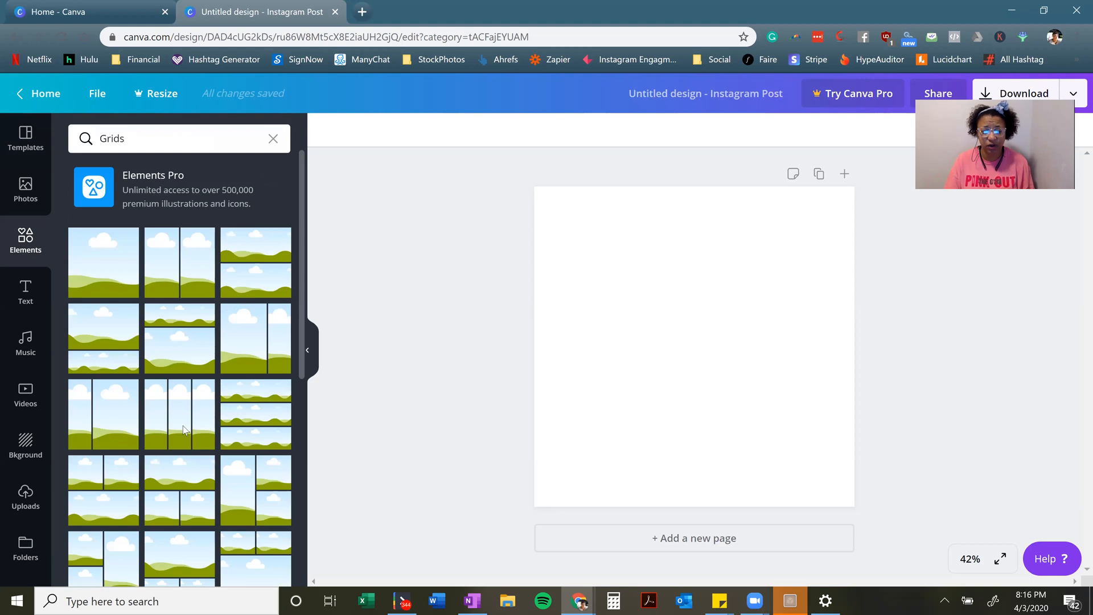
left_click(112, 274)
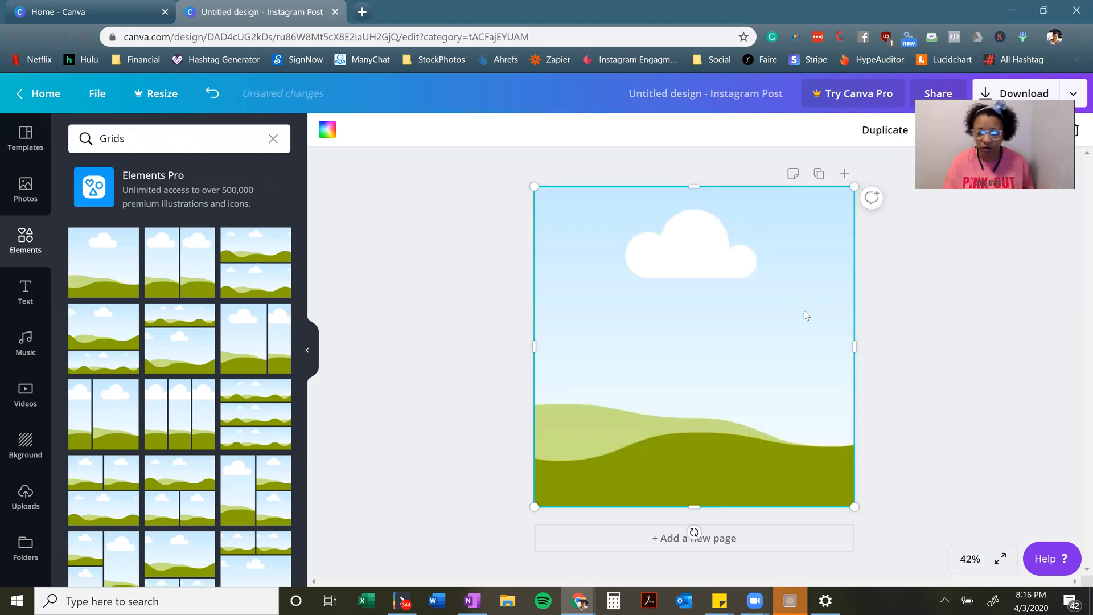
left_click(970, 323)
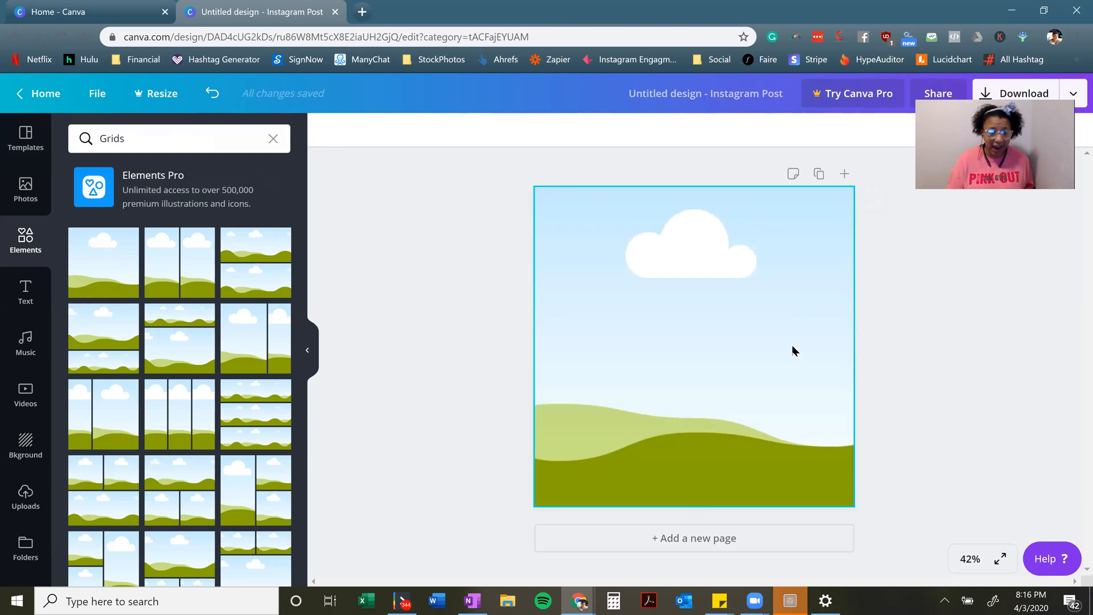
Insert the uploaded photo of cookies with cinnamon sticks and place it into the grid so it fills the page.
left_click(9, 516)
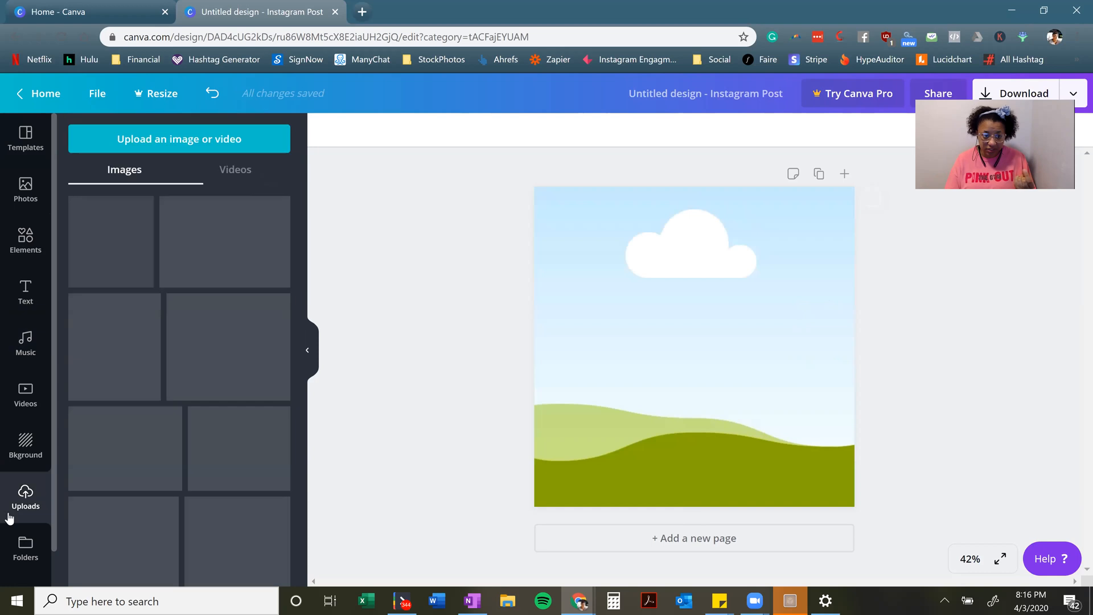
scroll(195, 386, "down", 10)
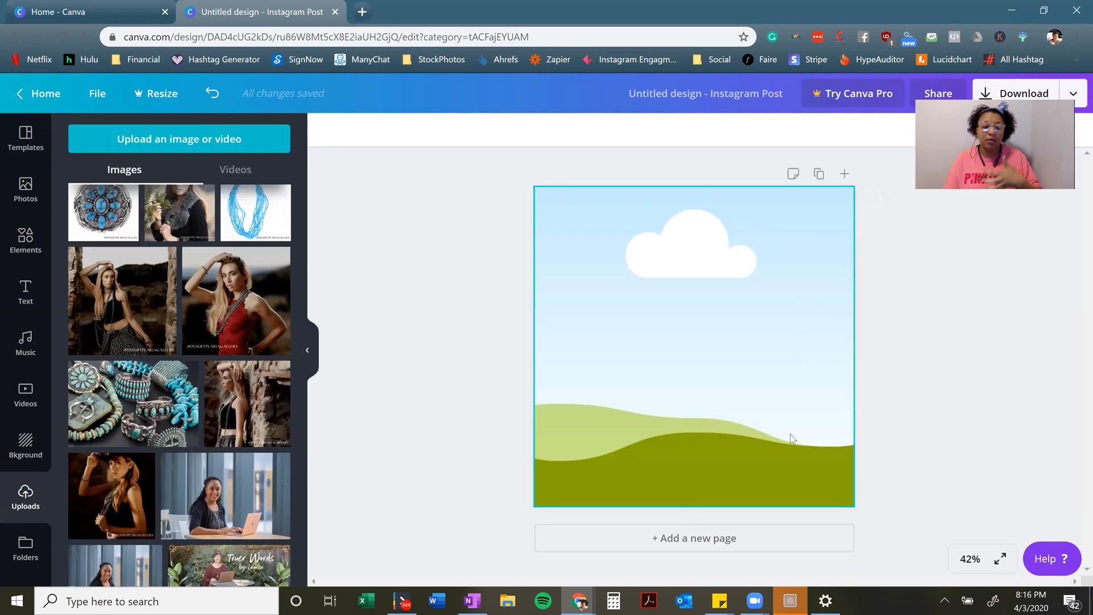
scroll(267, 377, "down", 4)
scroll(187, 374, "up", 1)
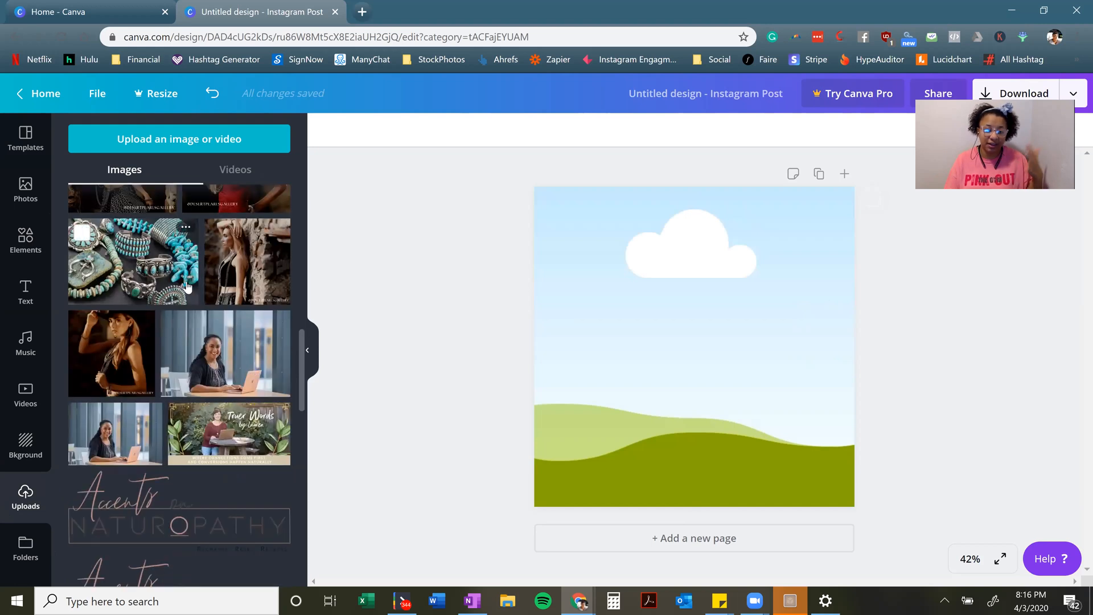
scroll(187, 374, "down", 10)
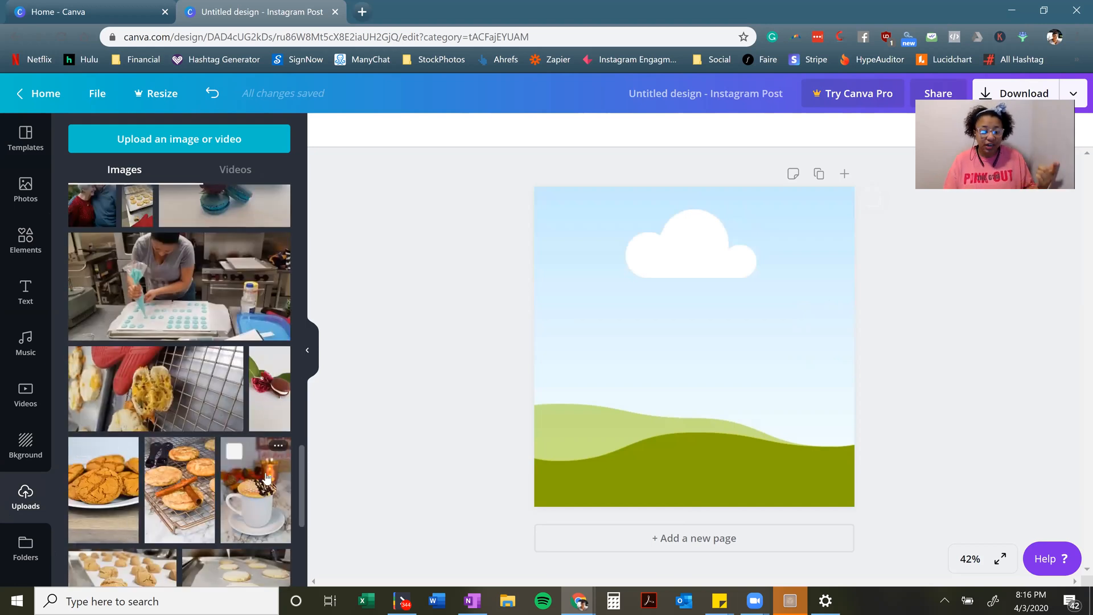
scroll(174, 442, "down", 1)
left_click(174, 442)
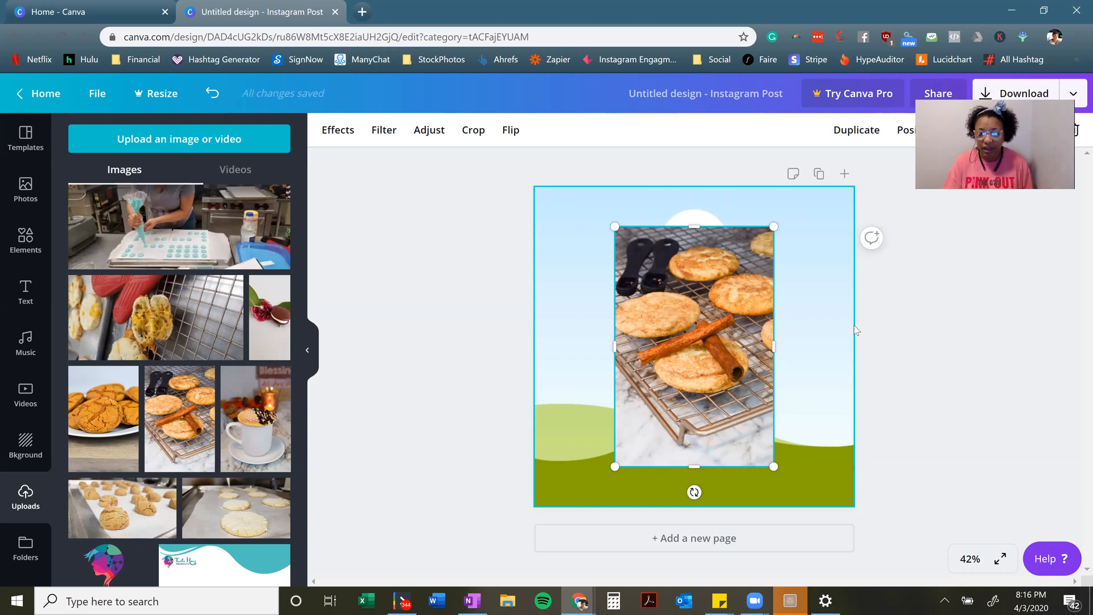
left_click(839, 245)
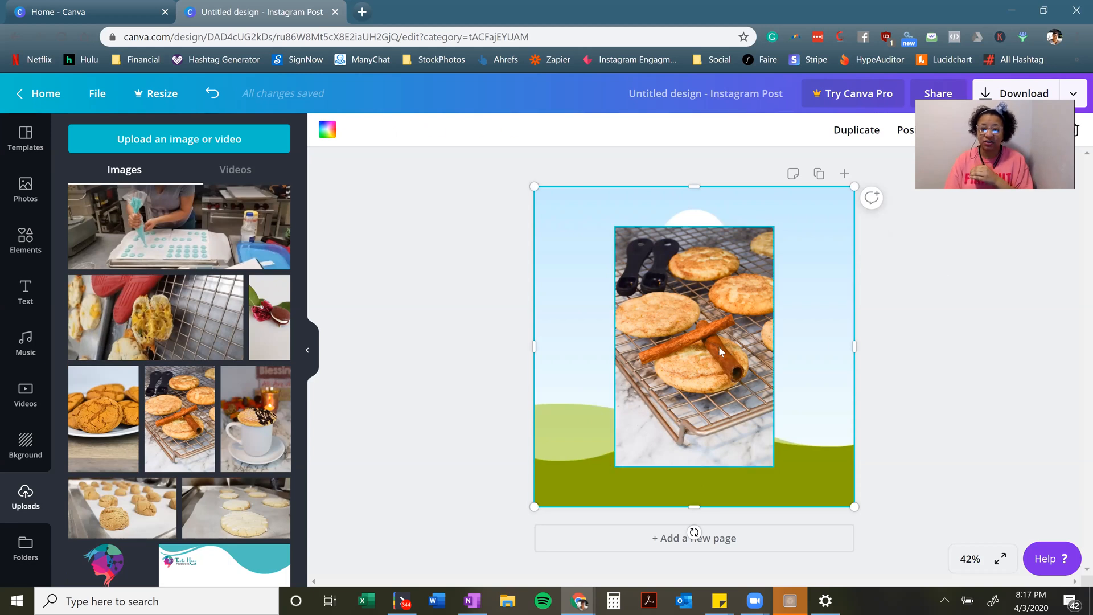
left_click_drag(719, 347, 700, 337)
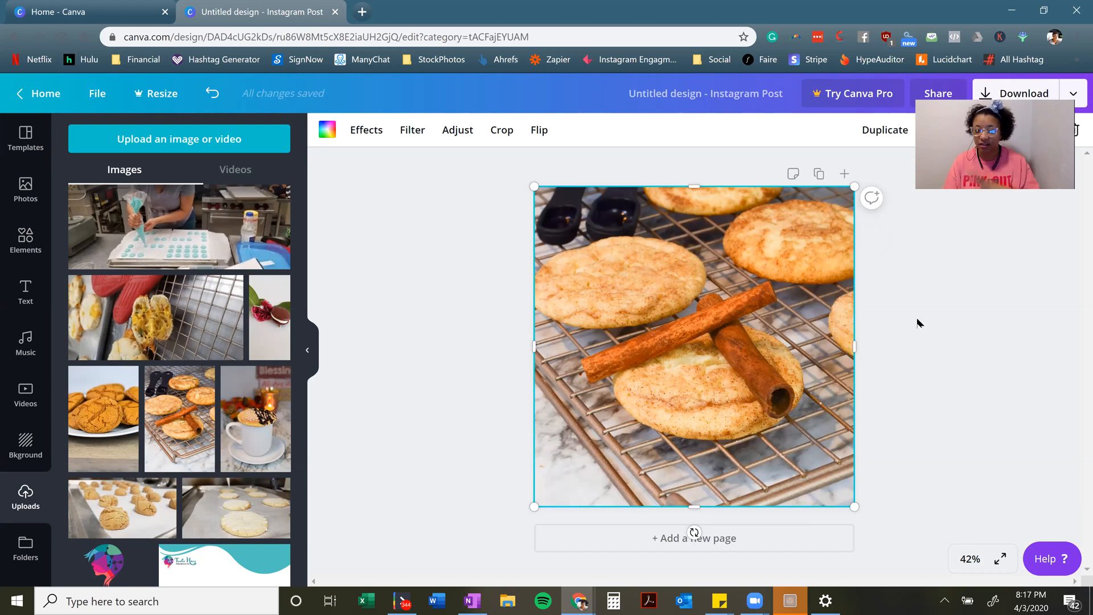
left_click(917, 337)
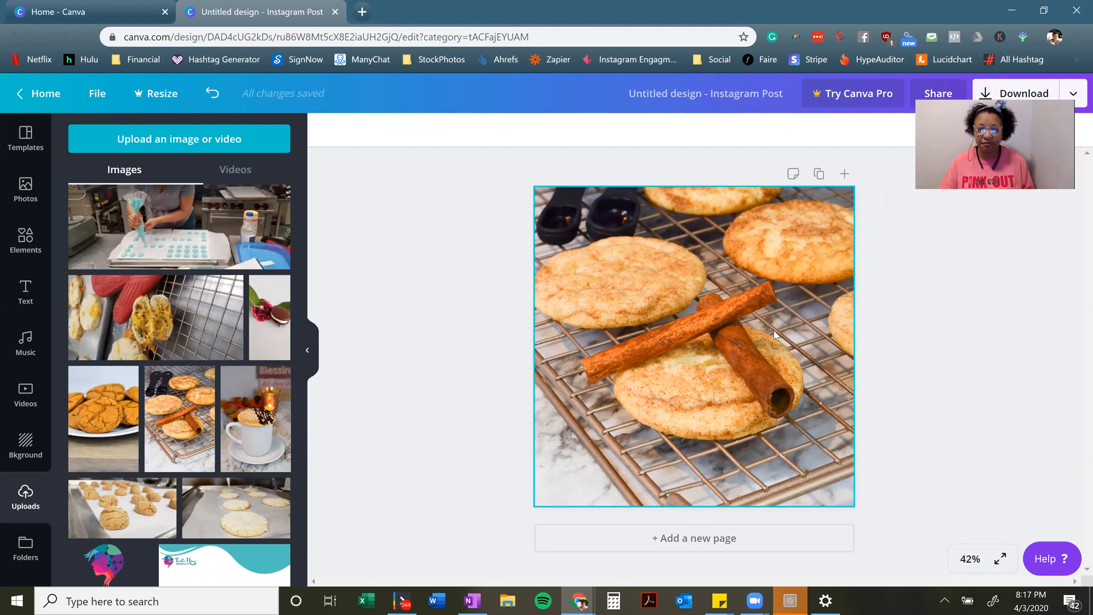
Reposition the cookie photo slightly downward within its grid crop and apply the crop.
double_click(776, 395)
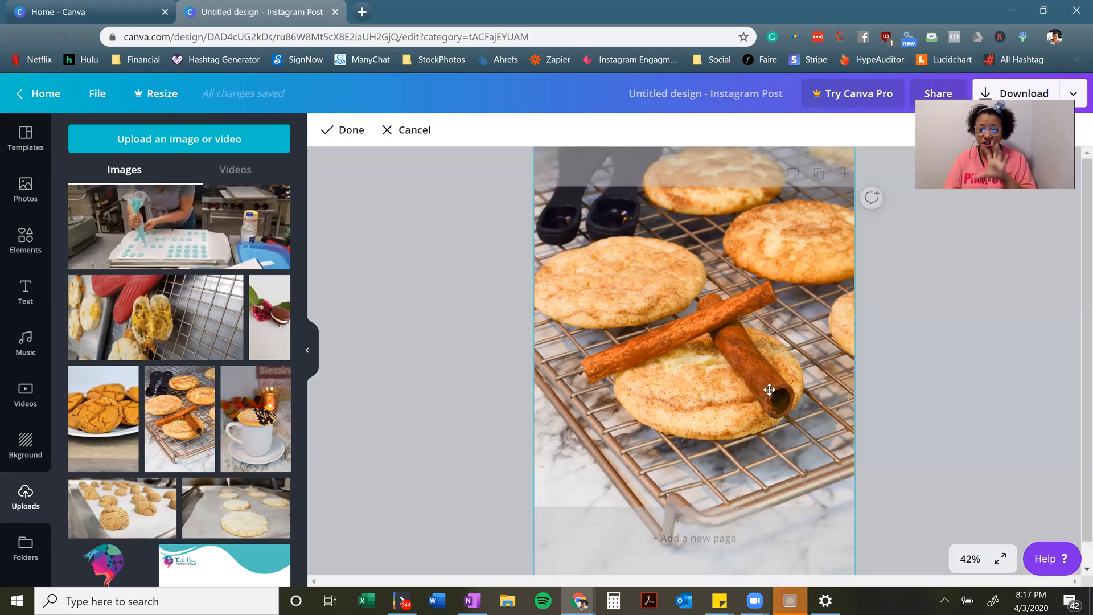
left_click_drag(763, 370, 743, 388)
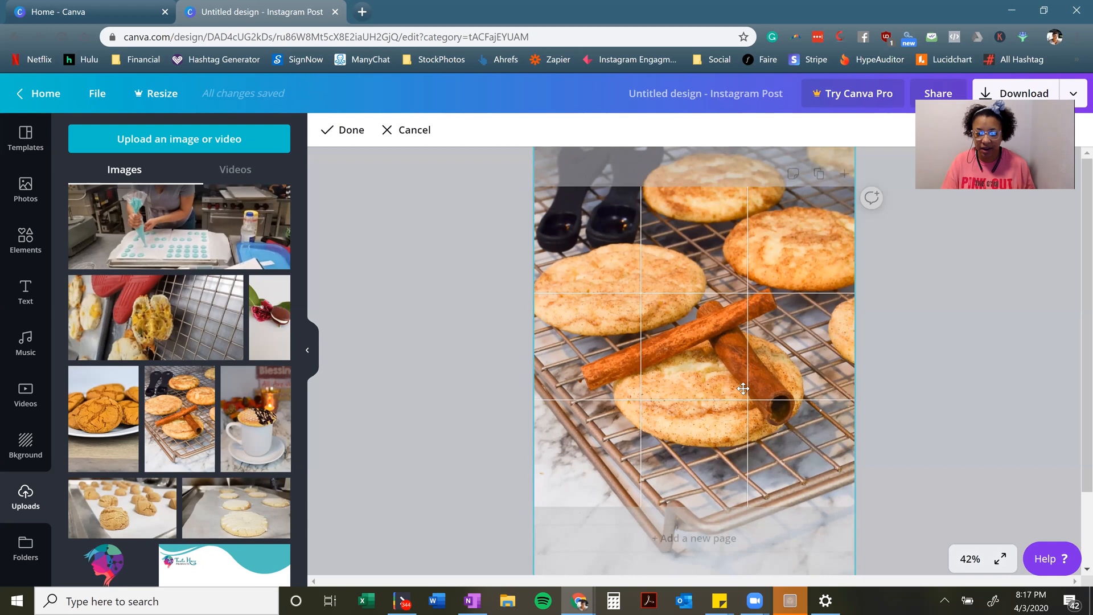
left_click(340, 131)
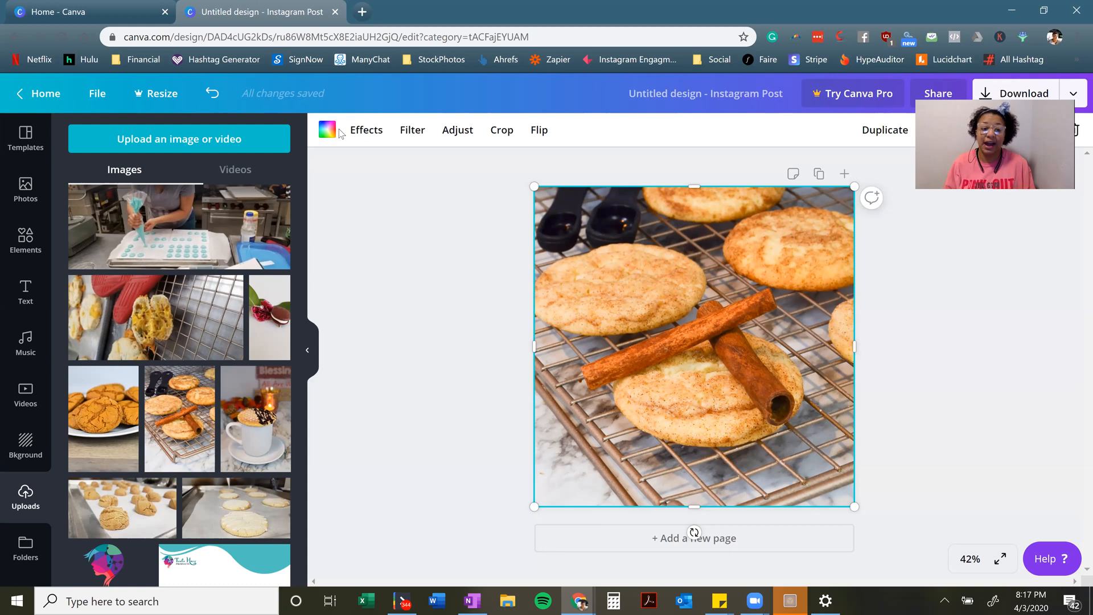
Add the uploaded Little Bit of Sugar logo on top of the cookie photo.
scroll(213, 378, "up", 15)
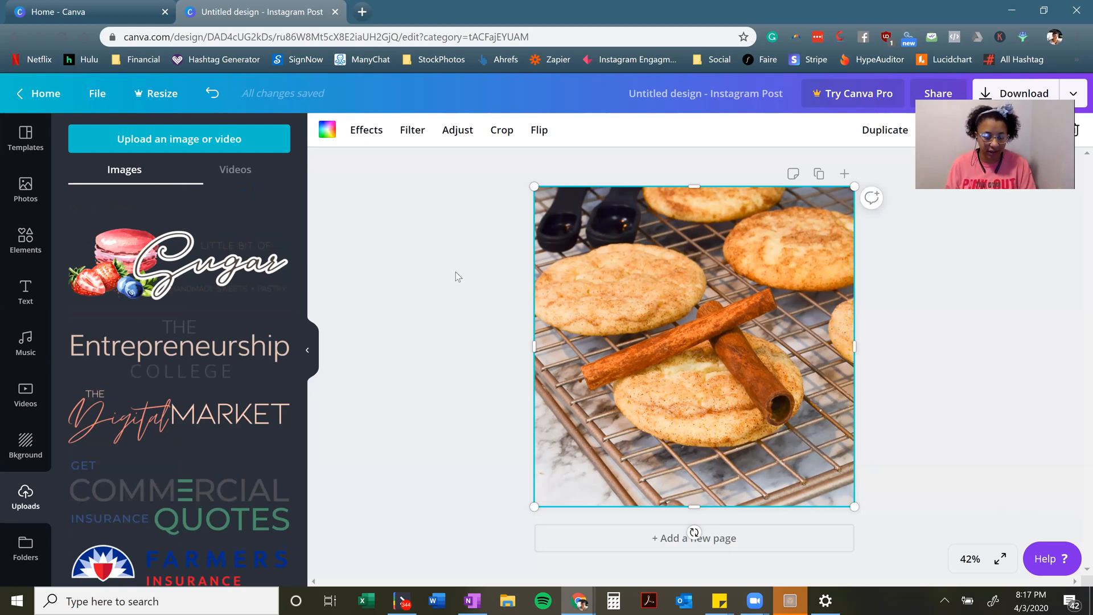
mouse_move(178, 267)
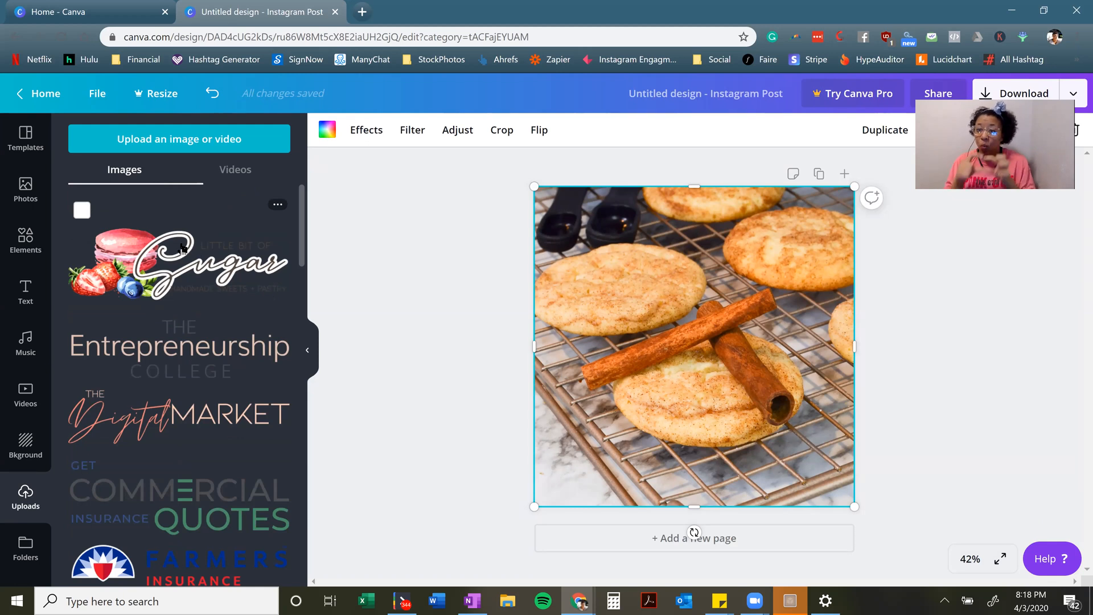
left_click(182, 248)
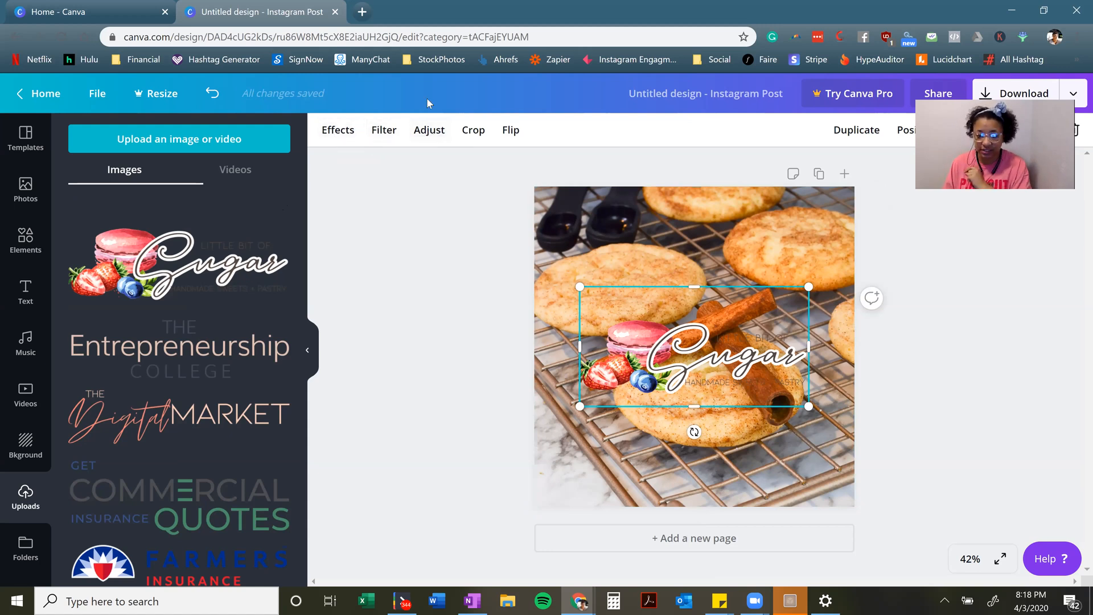
Turn the logo white by setting its brightness to 100, contrast to 52 and saturation to -100.
left_click(430, 132)
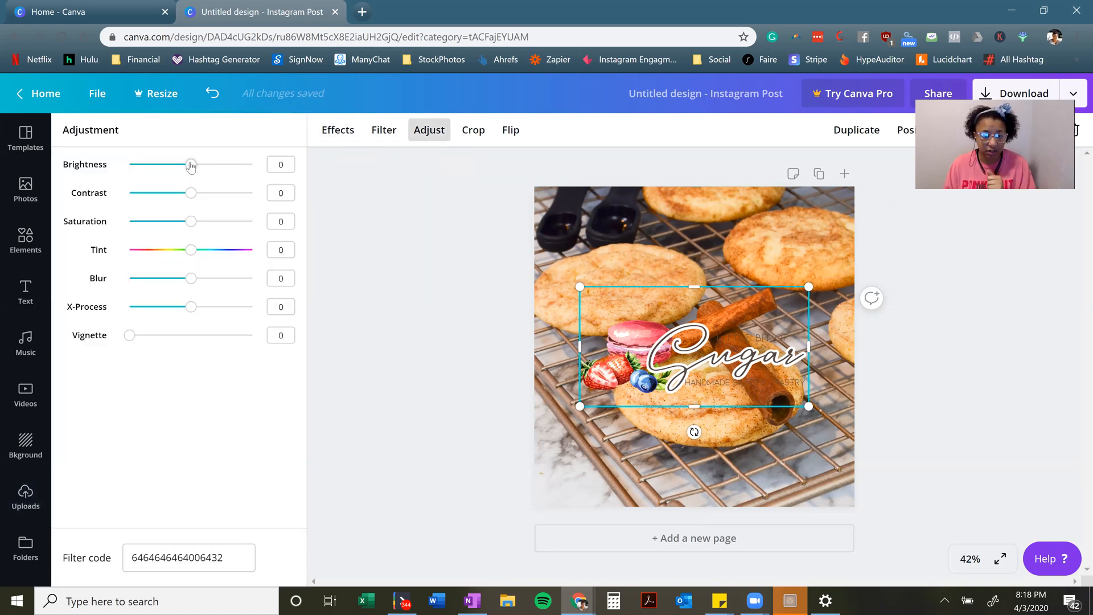
left_click_drag(191, 166, 317, 185)
left_click_drag(191, 193, 98, 227)
left_click_drag(196, 192, 227, 193)
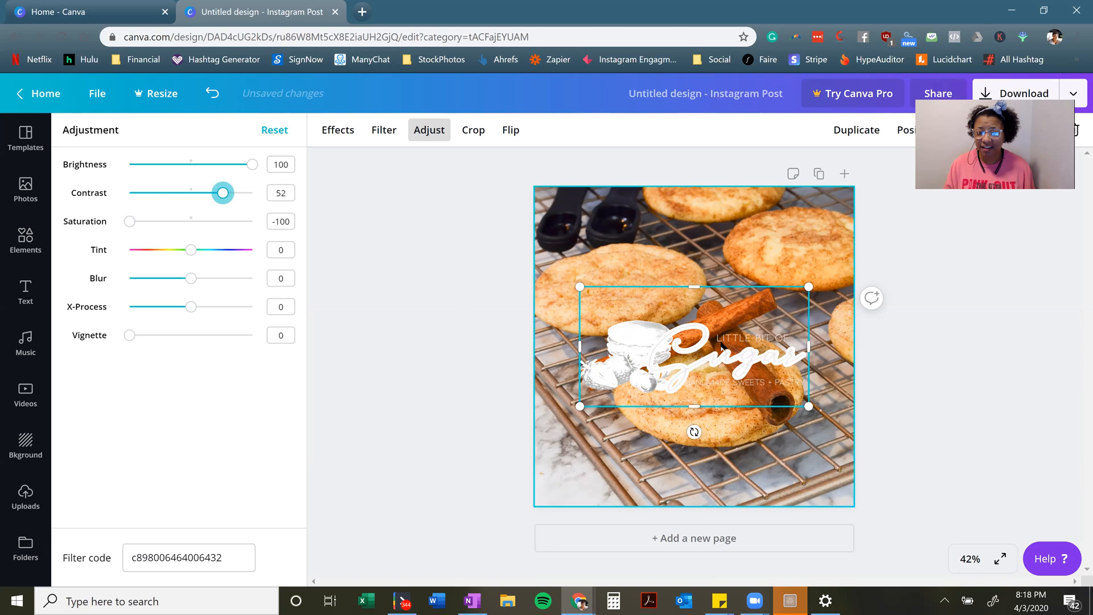
left_click(406, 268)
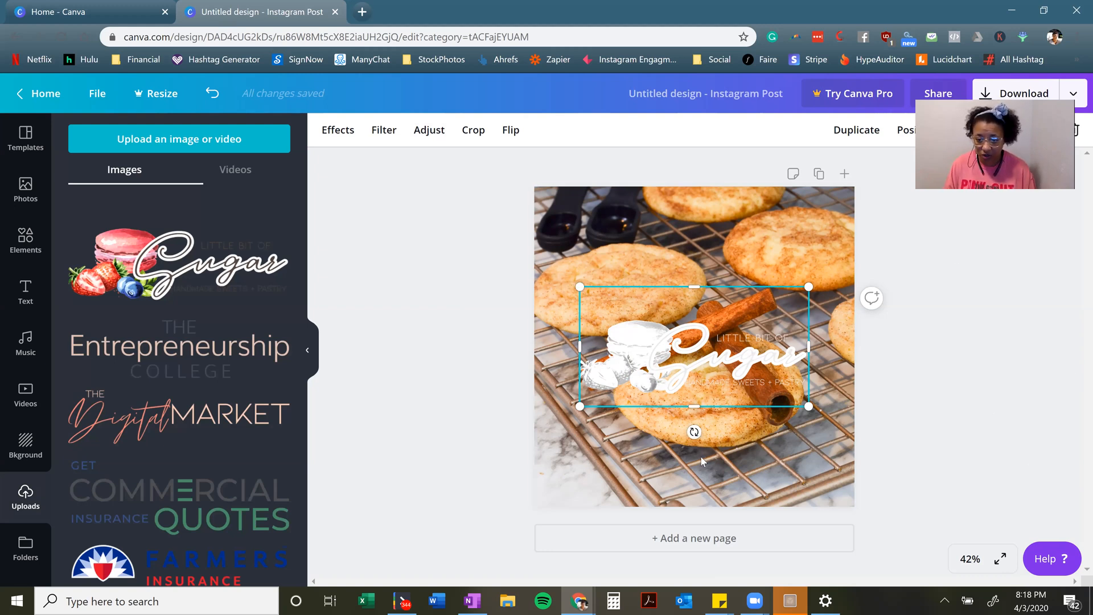
Rotate the logo and return it to 0°, and enlarge it slightly from its lower-left corner.
left_click_drag(695, 431, 745, 445)
left_click_drag(691, 465, 695, 464)
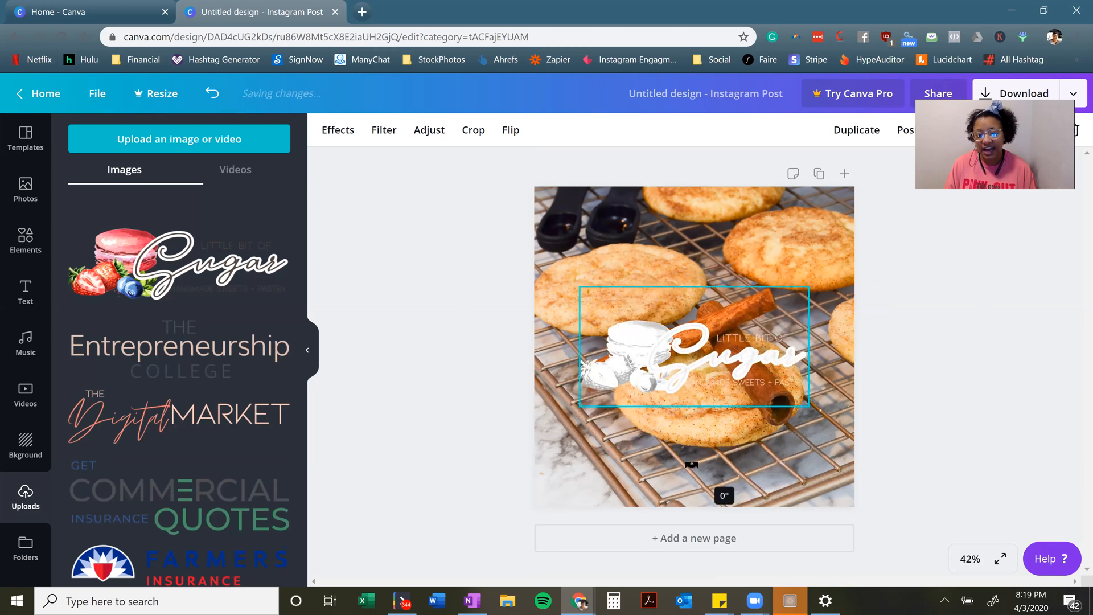
mouse_move(580, 406)
left_mouse_down()
mouse_move(696, 354)
mouse_move(581, 393)
mouse_move(577, 408)
left_mouse_up()
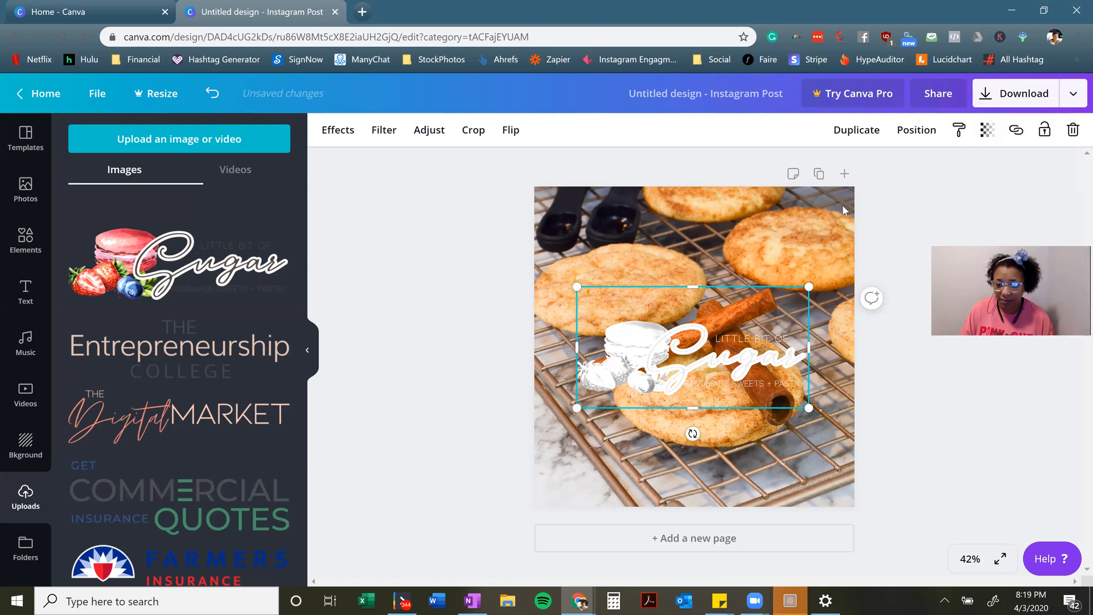
Set the white logo's transparency to 51 to make it a see-through watermark.
left_click(989, 132)
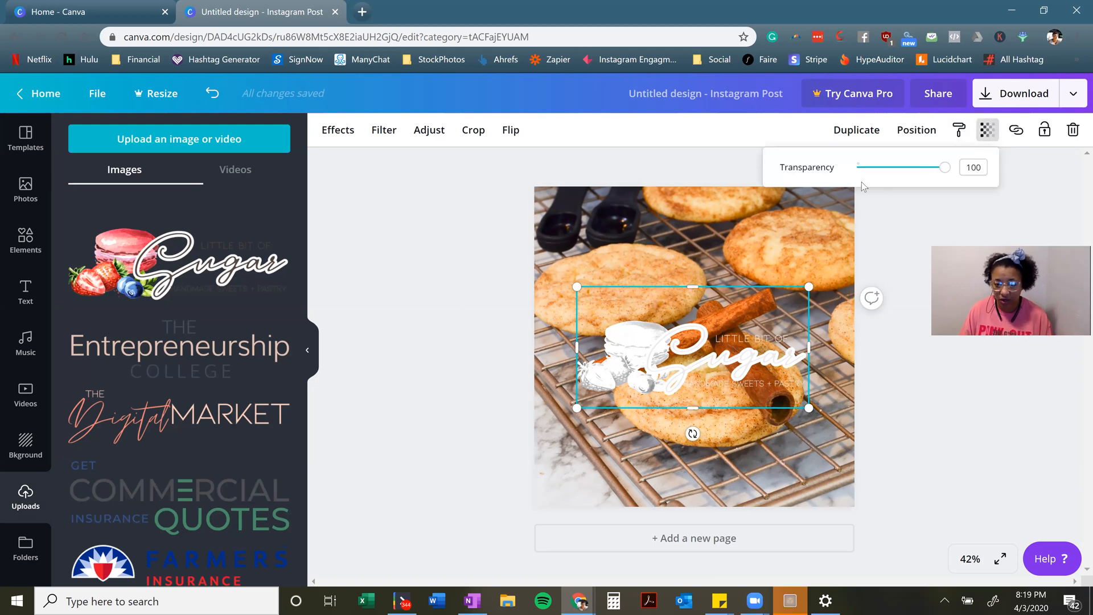
left_click_drag(947, 170, 900, 173)
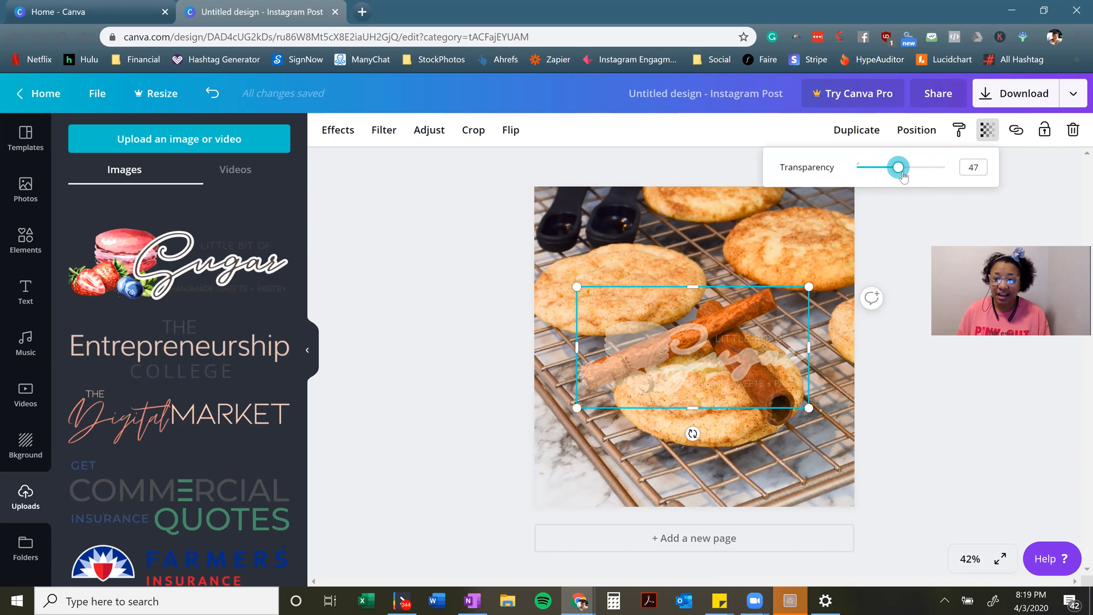
left_click_drag(903, 178, 946, 173)
left_click_drag(932, 250, 904, 251)
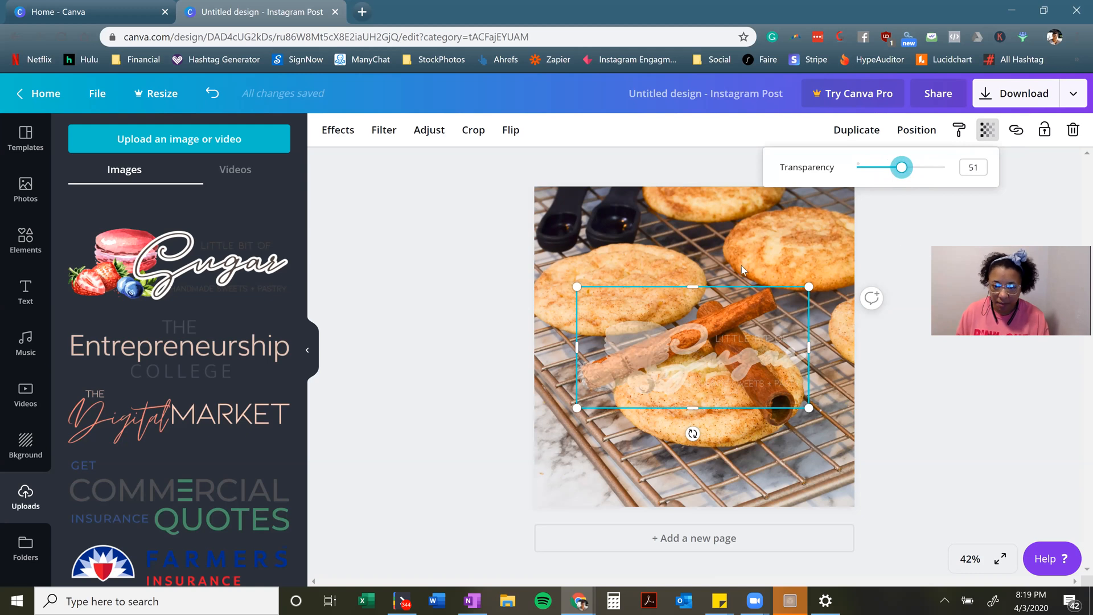
Try to reposition the logo freehand over the cookie photo, and undo each move.
left_click_drag(700, 367, 700, 374)
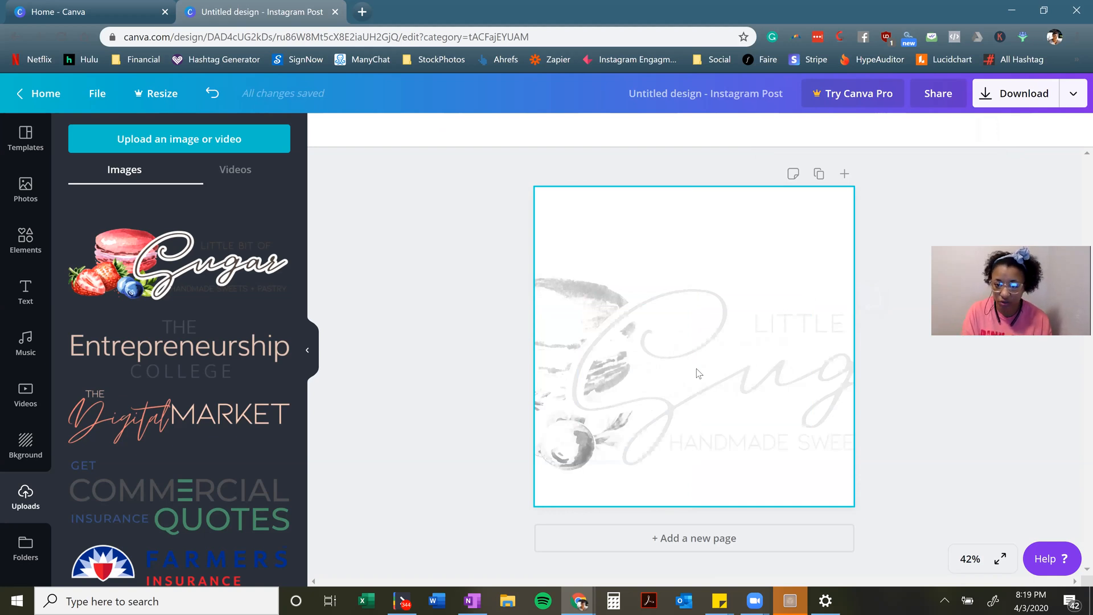
key("ctrl+z")
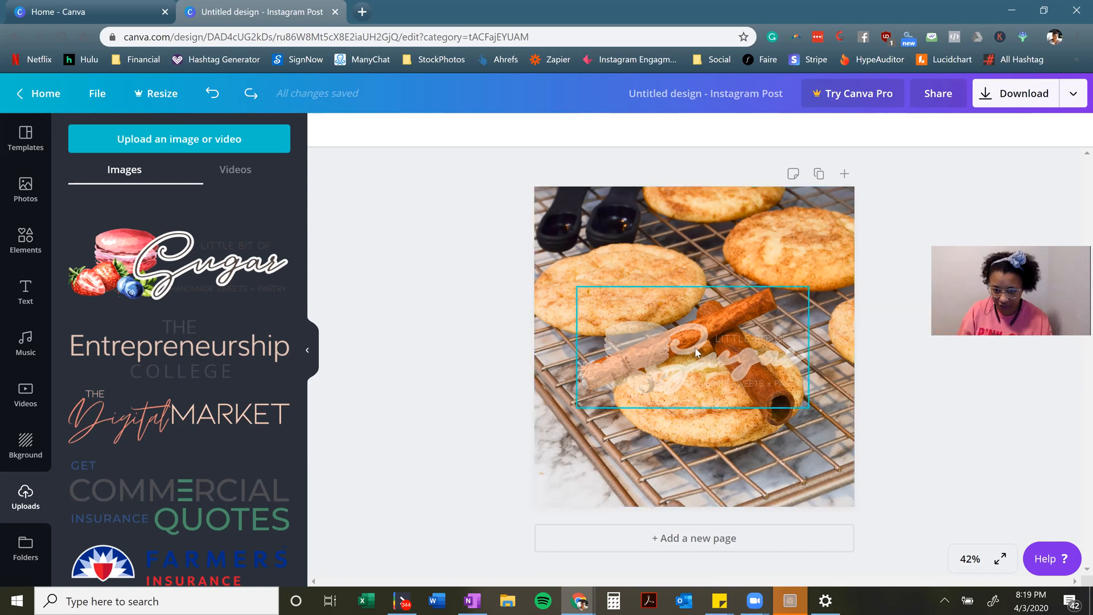
left_click_drag(697, 356, 696, 355)
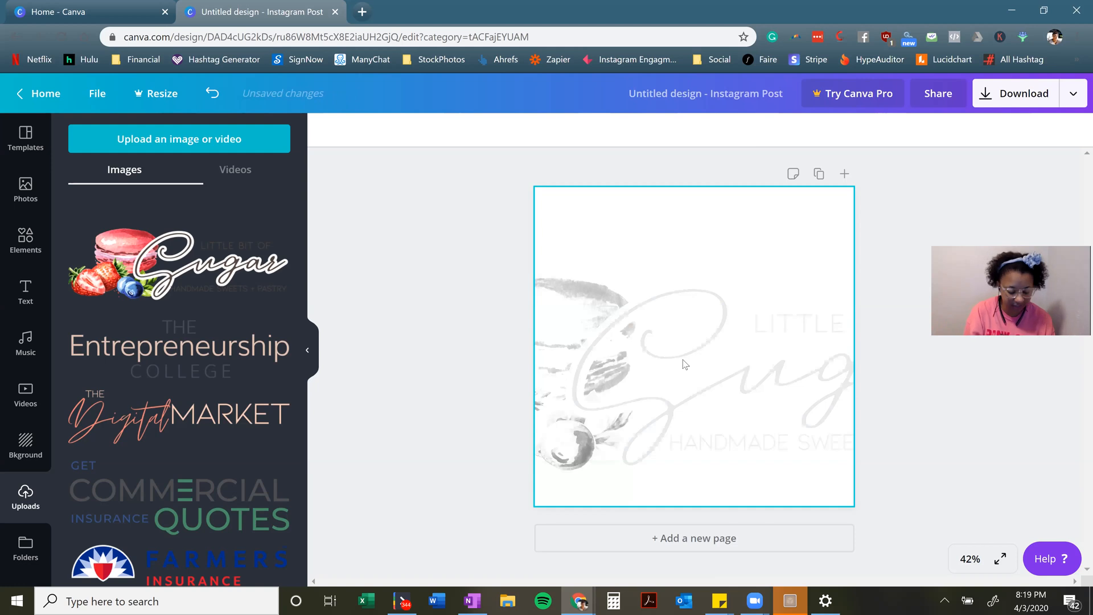
key("ctrl+z")
Nudge the logo in small increments to a slightly lower position over the photo, fine-tuning it vertically and horizontally.
left_click(682, 360)
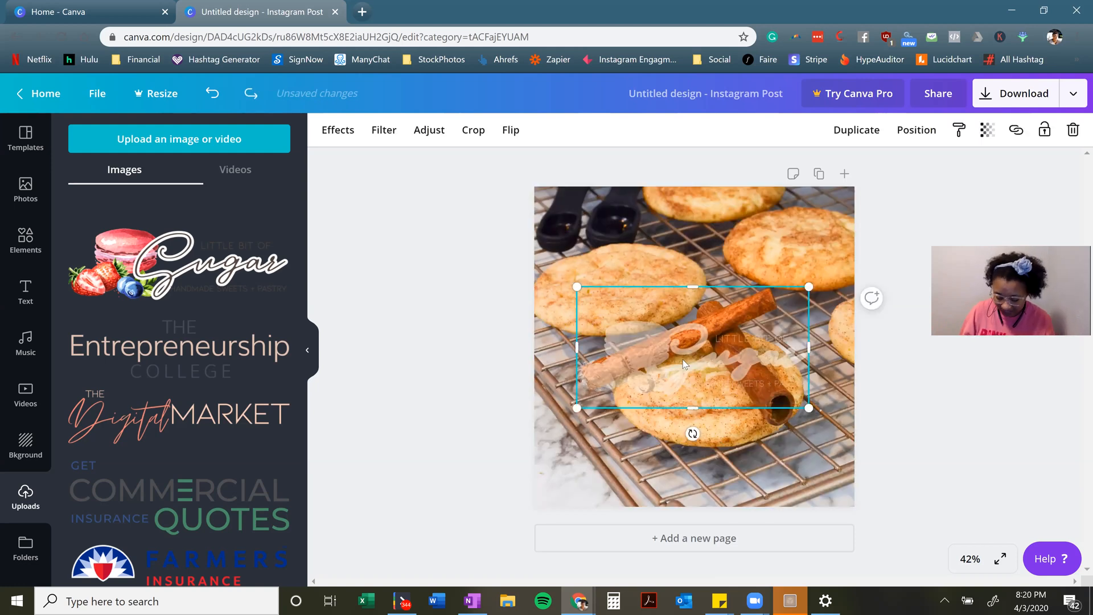
key("shift+Down")
key("shift+Down")
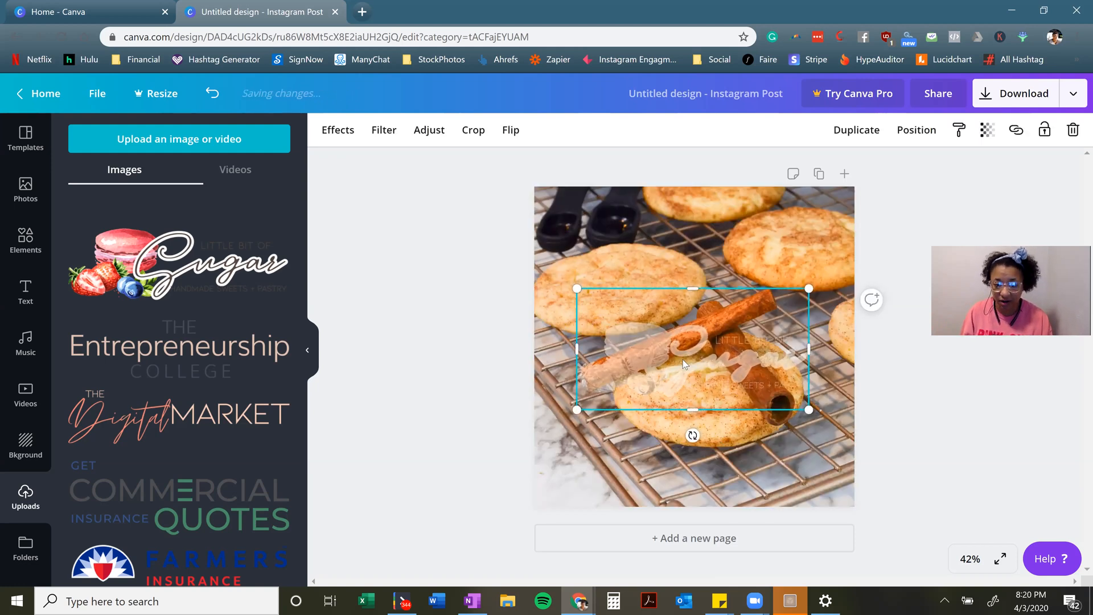
key("shift+Down")
key("shift+Down")
key("shift+Down")
key("shift+Down")
key("shift+Down")
key("shift+Down")
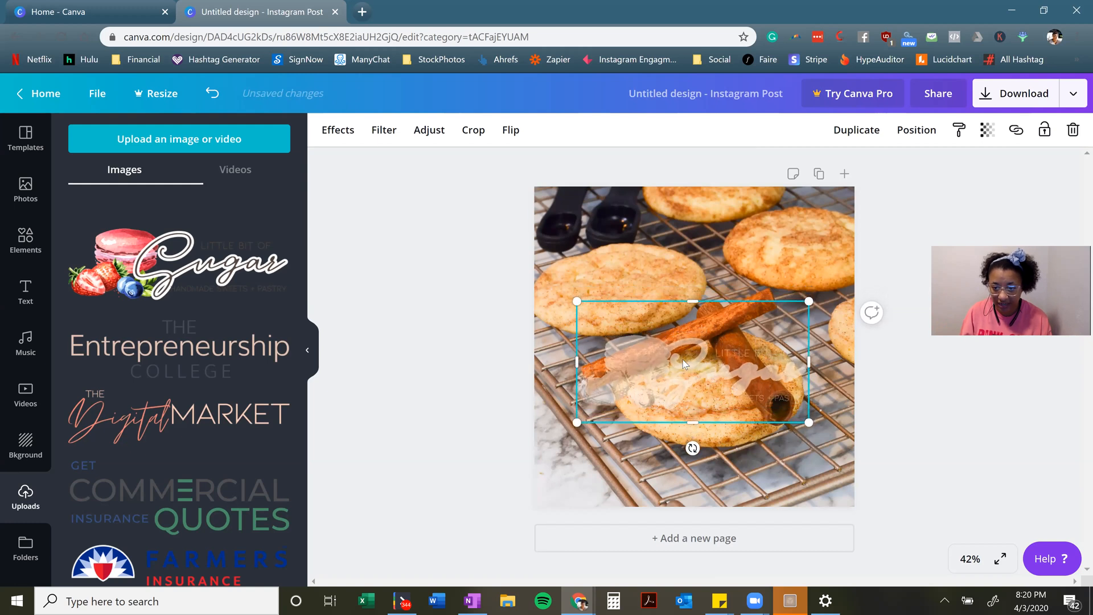
key("shift+Up")
key("shift+Up")
key("shift+Up")
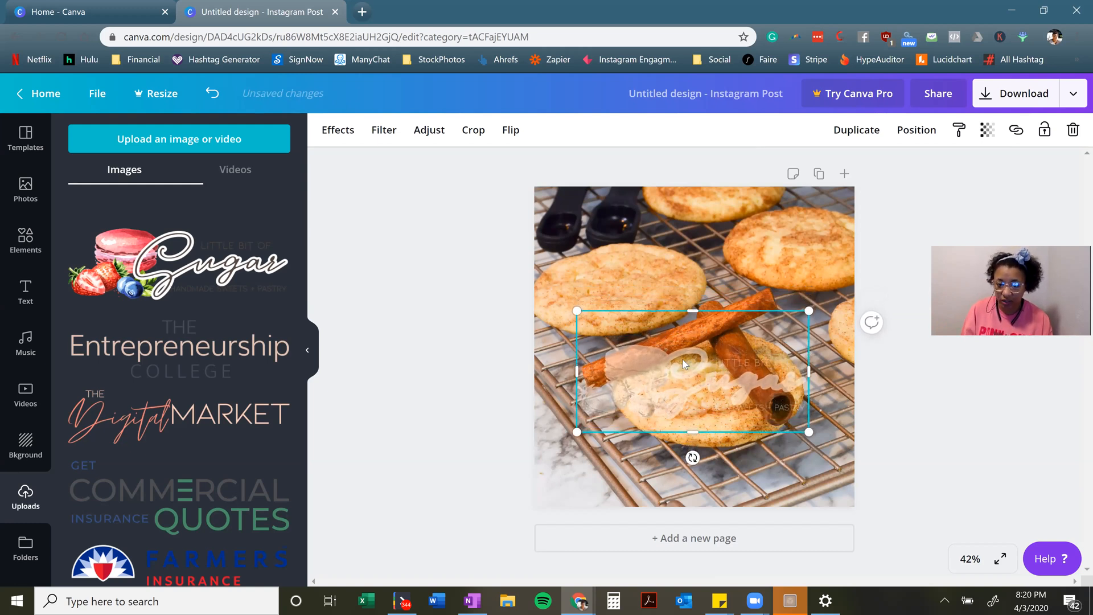
key("shift+Up")
key("shift+Right")
key("shift+Right")
key("shift+Right")
key("shift+Left")
key("shift+Left")
key("shift+Left")
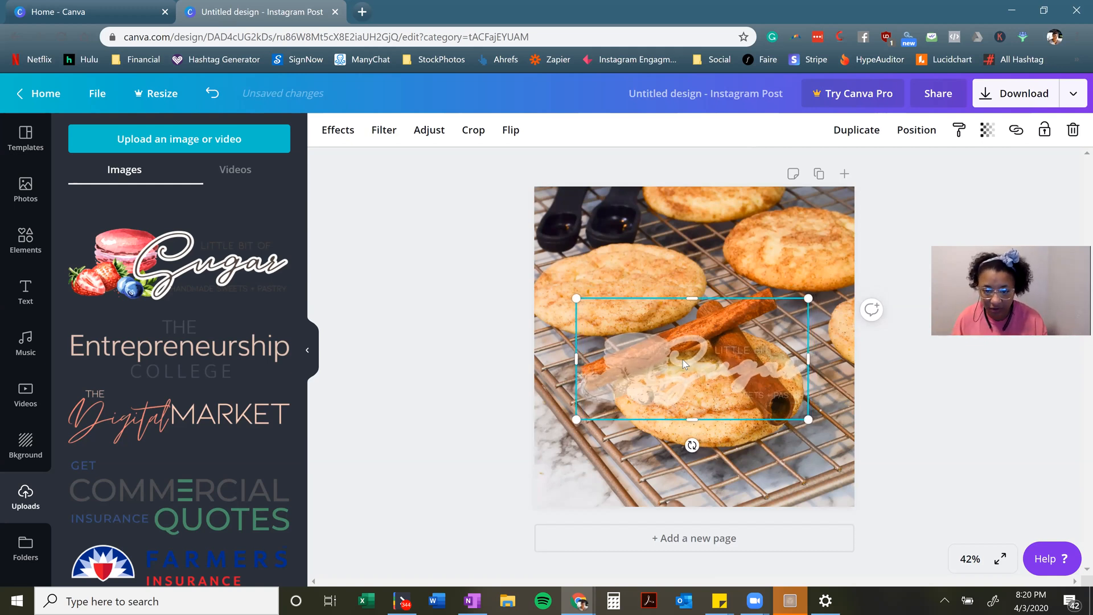
Rotate the logo to -30° and nudge it upward in small increments over the cookie photo.
left_click_drag(706, 440, 737, 427)
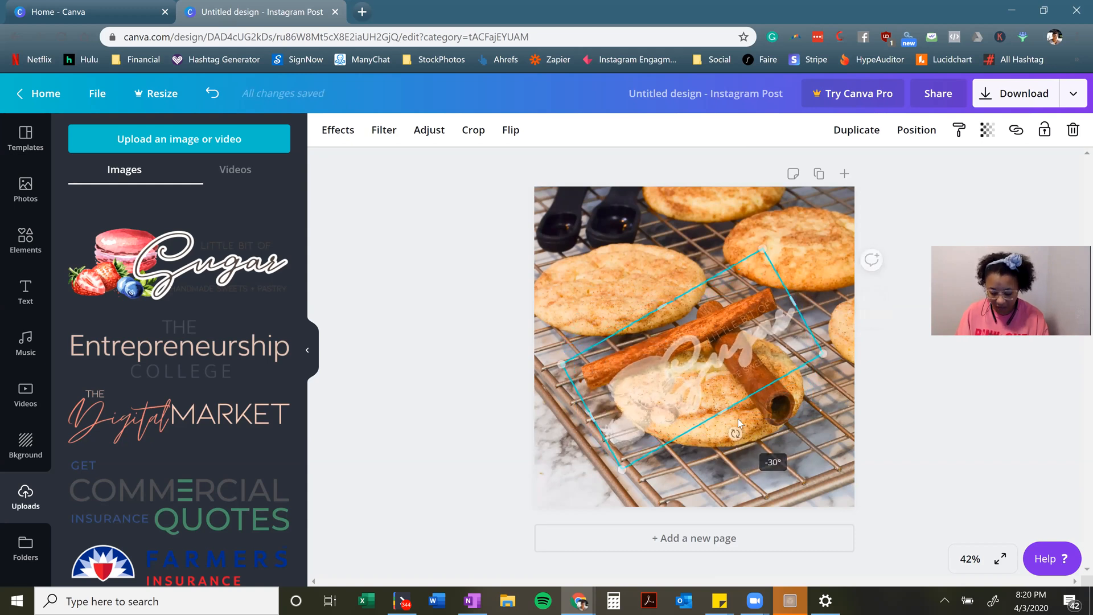
key("shift+Up")
key("shift+Up")
key("shift+Up")
key("shift+Up")
key("shift+Up")
key("shift+Up")
key("shift+Up")
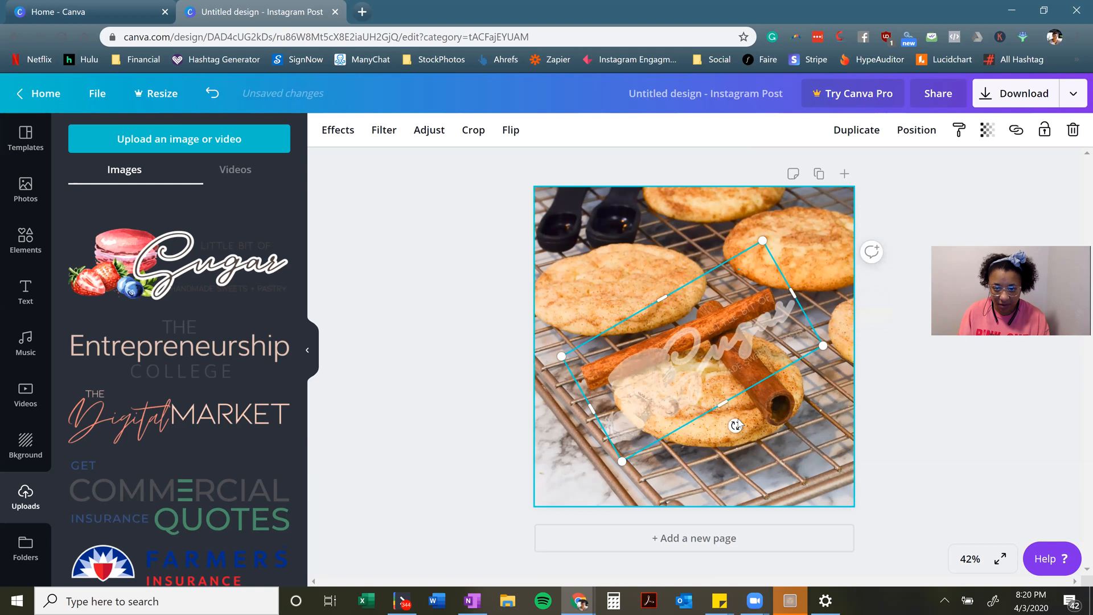
key("shift+Up")
key("shift+Up")
key("shift+Up")
key("shift+Up")
key("shift+Up")
key("shift+Up")
key("shift+Up")
key("shift+Up")
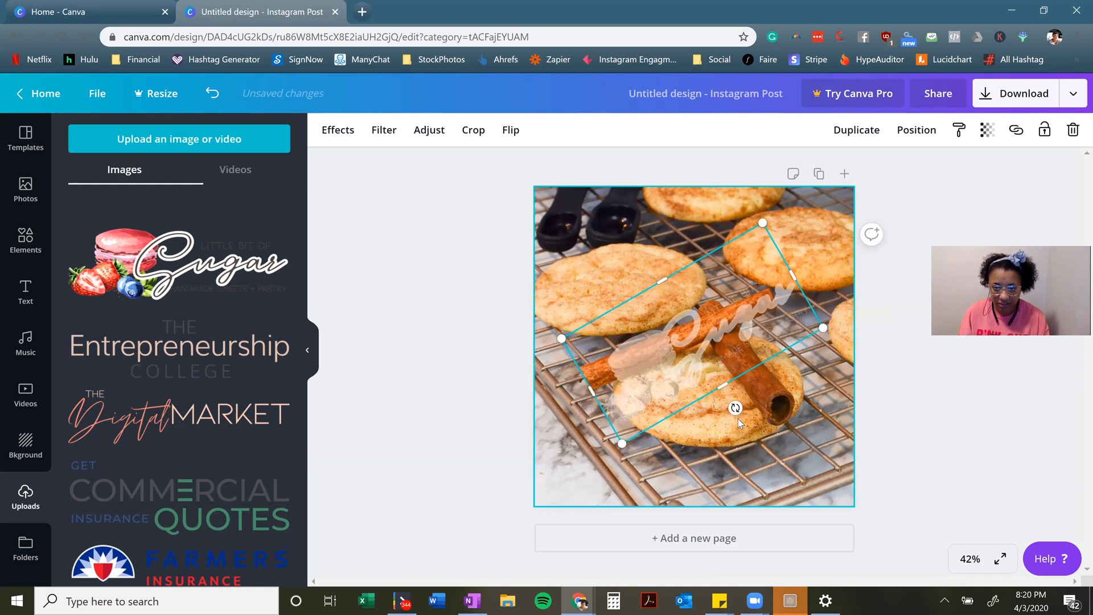
key("shift+Up")
key("shift+Up")
key("shift+Up")
key("shift+Up")
key("shift+Up")
key("shift+Up")
key("shift+Up")
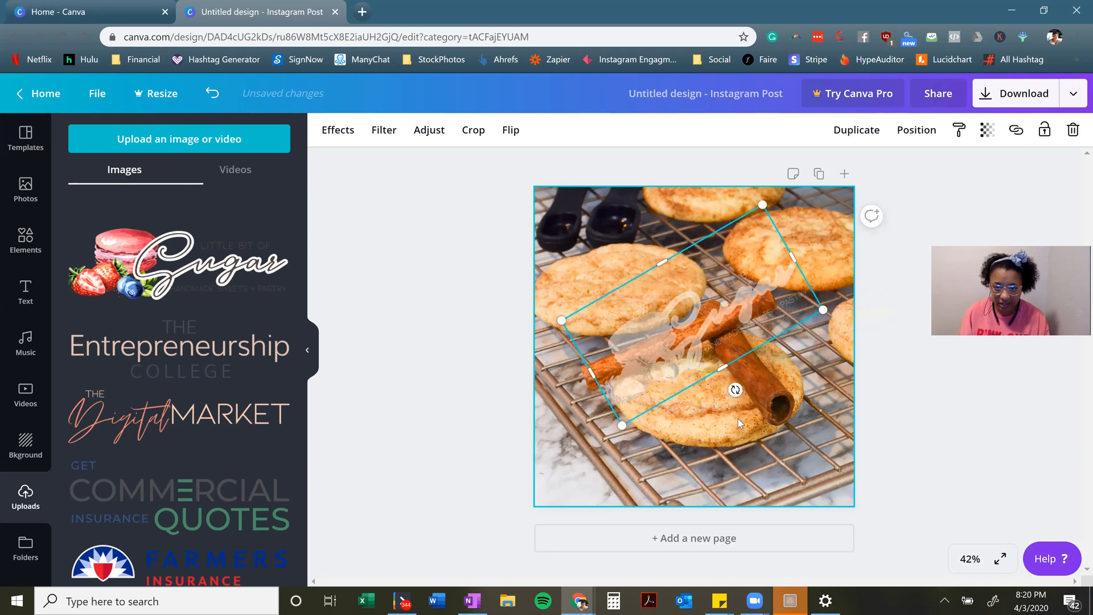
key("shift+Up")
key("shift+Up")
key("shift+Up")
key("shift+Up")
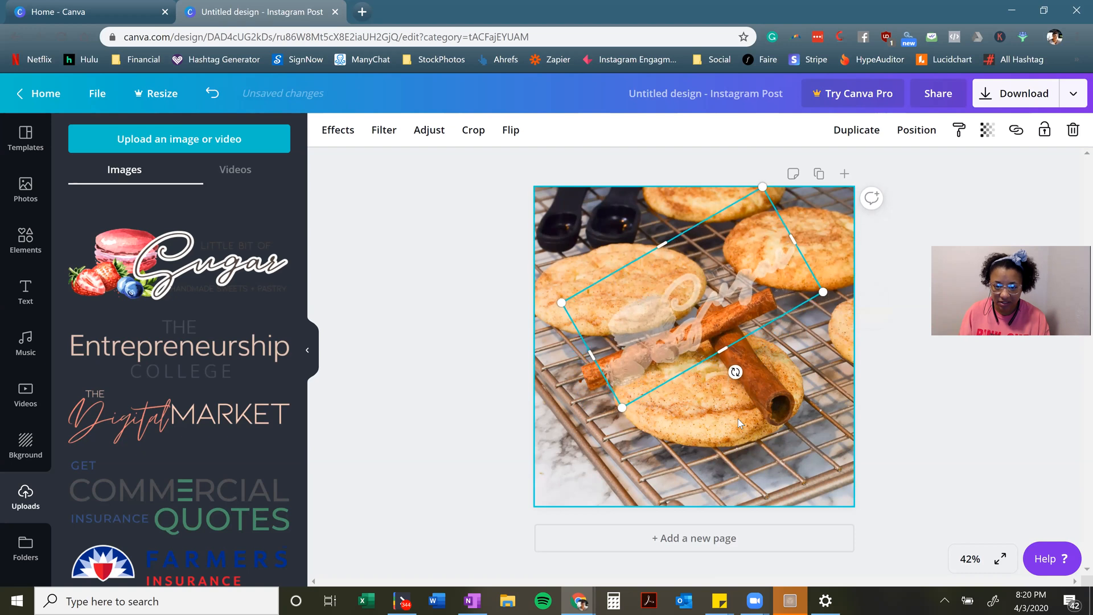
Nudge the tilted logo leftward in small increments until its corner slightly overhangs the photo's left edge.
key("shift+Left")
key("shift+Left")
key("shift+Left")
key("shift+Left")
key("shift+Left")
key("shift+Left")
key("shift+Left")
key("shift+Left")
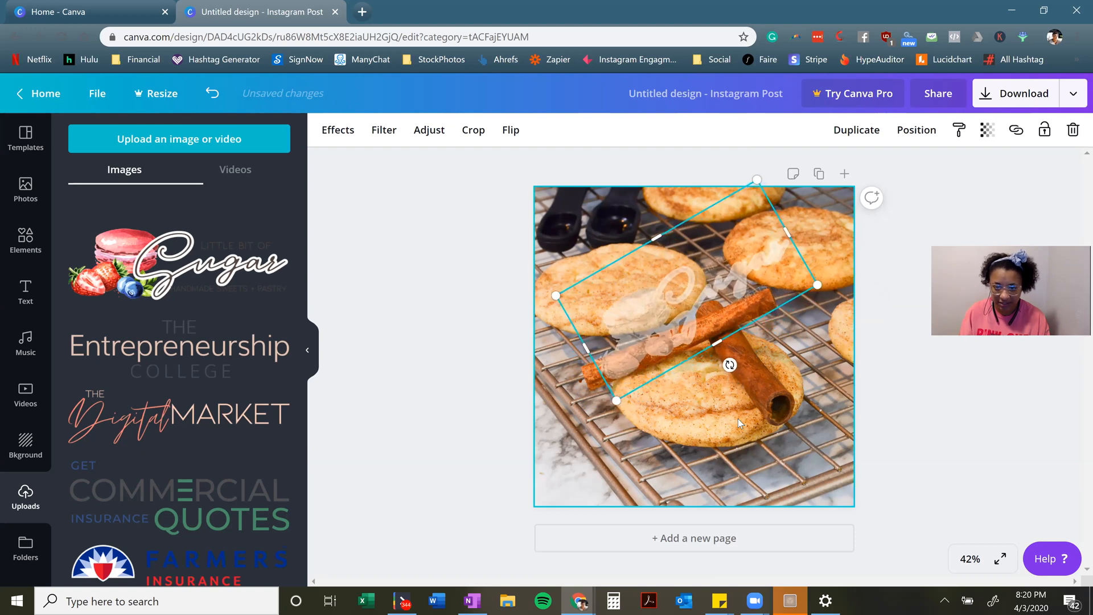
key("shift+Left")
key("shift+Left")
key("shift+Left")
key("shift+Left")
key("shift+Left")
key("shift+Left")
key("shift+Left")
key("shift+Left")
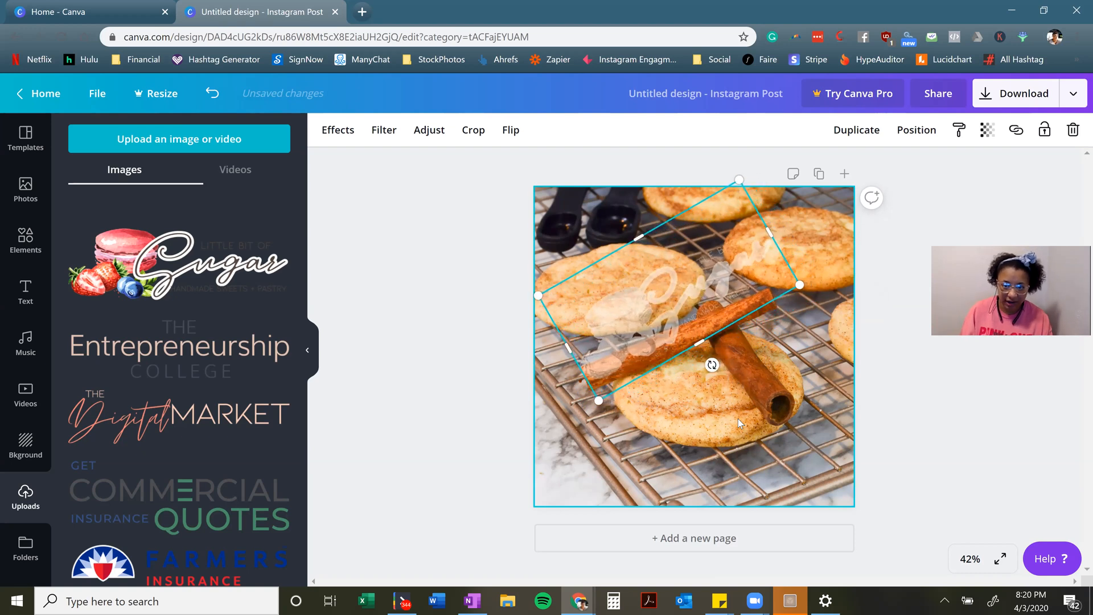
key("shift+Left")
key("shift+Left")
key("shift+Left")
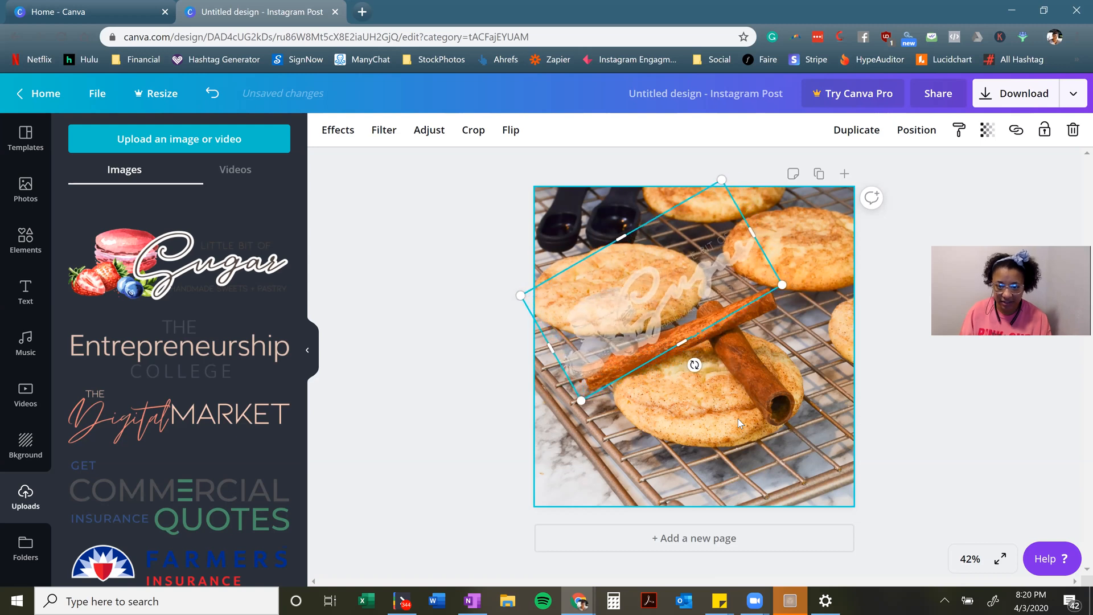
Shrink the tilted logo and nudge it up and right to sit over the photo's upper-left cookie.
left_click_drag(789, 288, 677, 289)
key("shift+Up")
key("shift+Up")
key("shift+Up")
key("shift+Up")
key("shift+Right")
key("shift+Right")
key("shift+Right")
key("shift+Right")
key("shift+Right")
key("shift+Up")
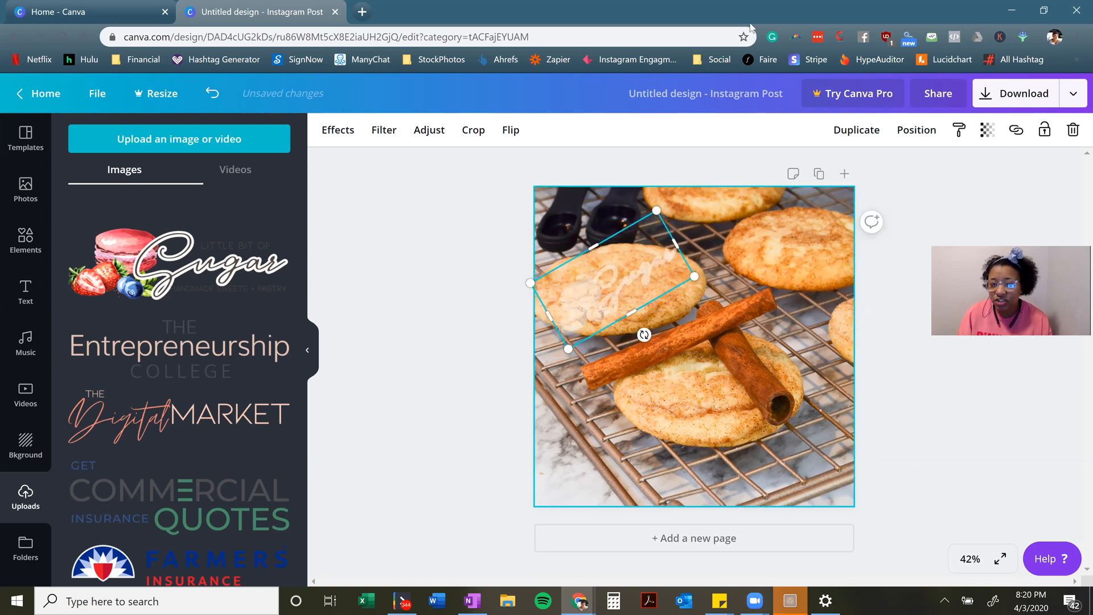
left_click(887, 174)
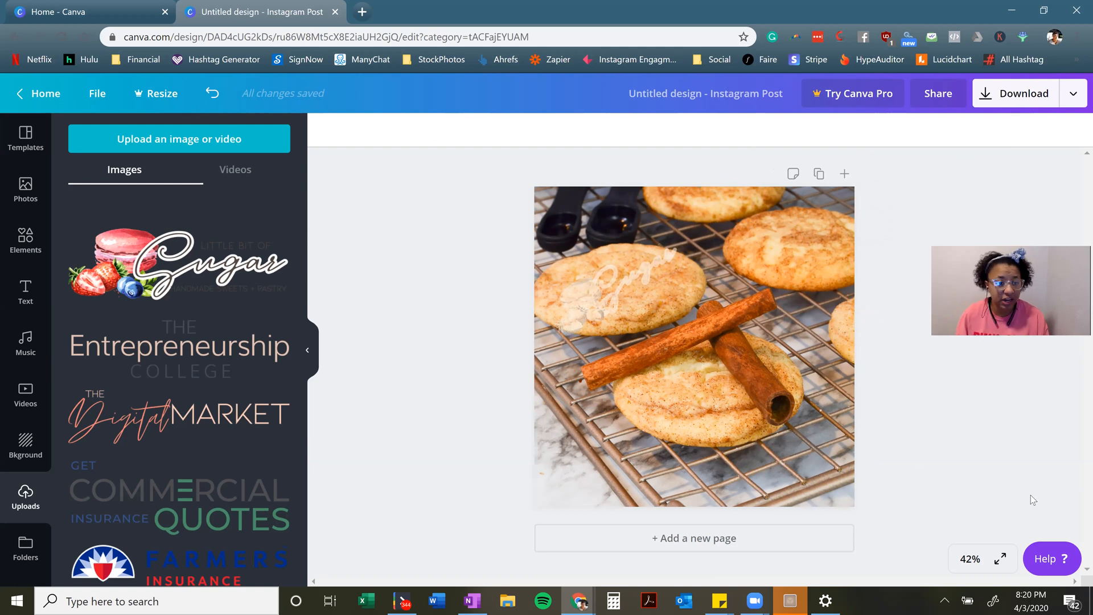
Add a heading to the page with the text "Little Bit of Sugar".
left_click(26, 302)
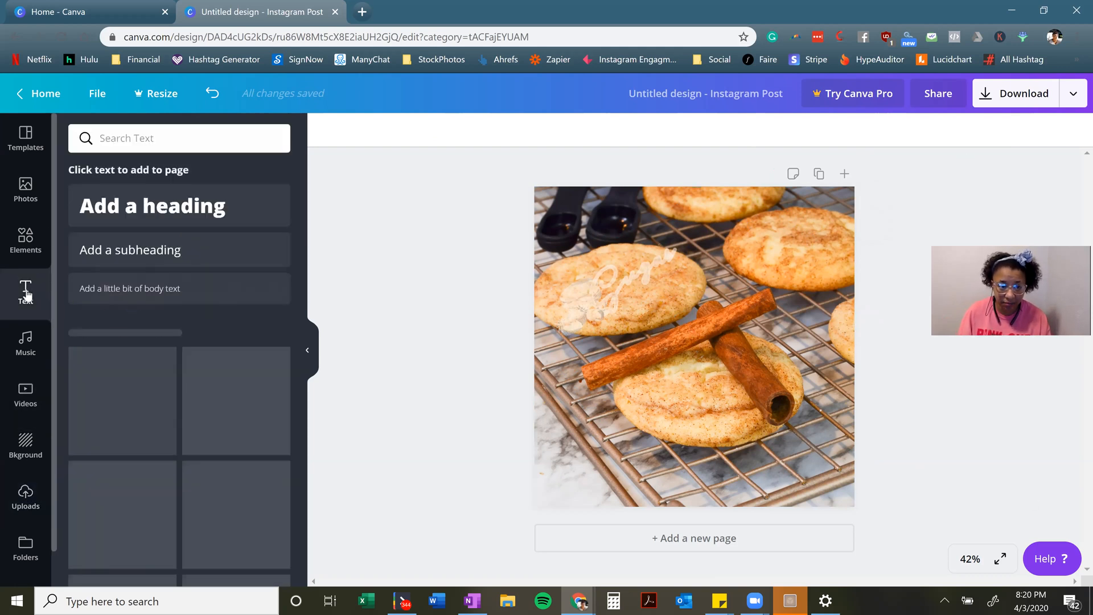
left_click(146, 205)
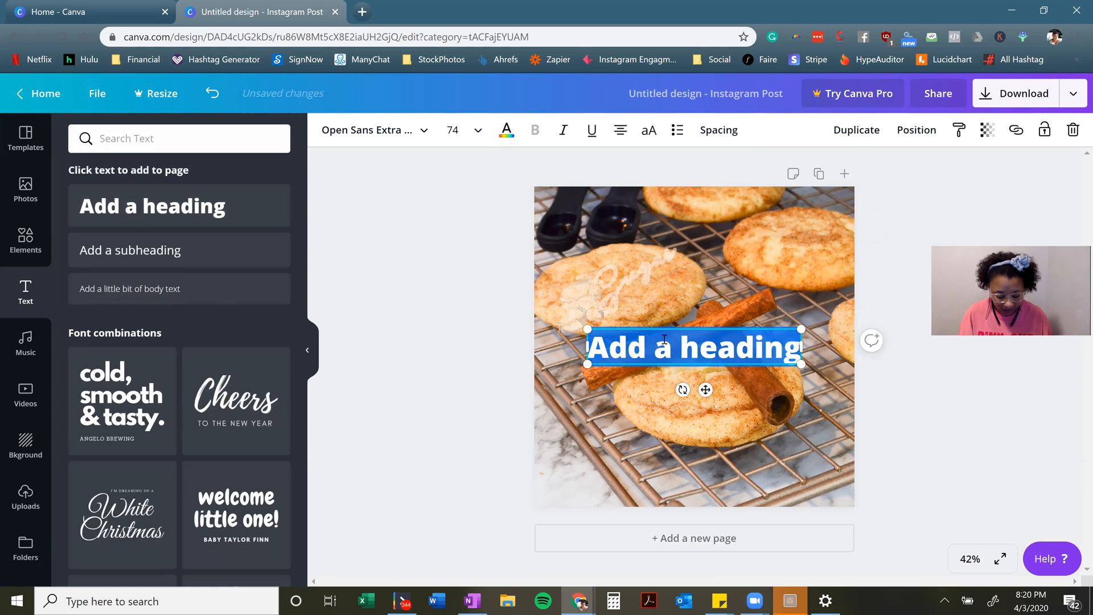
type("Little")
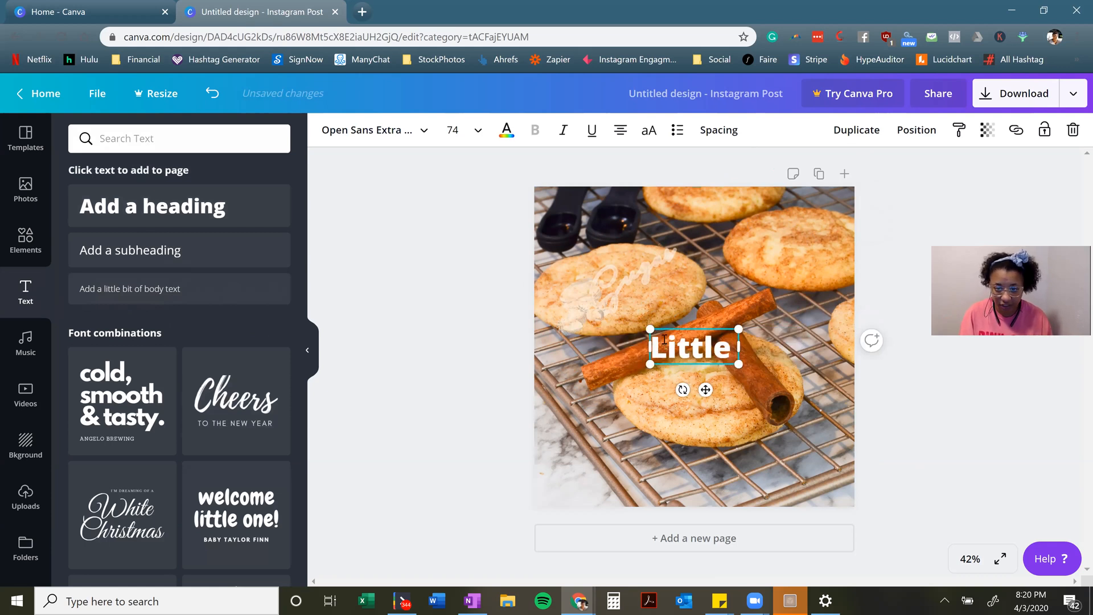
type(" Bit of Sugar")
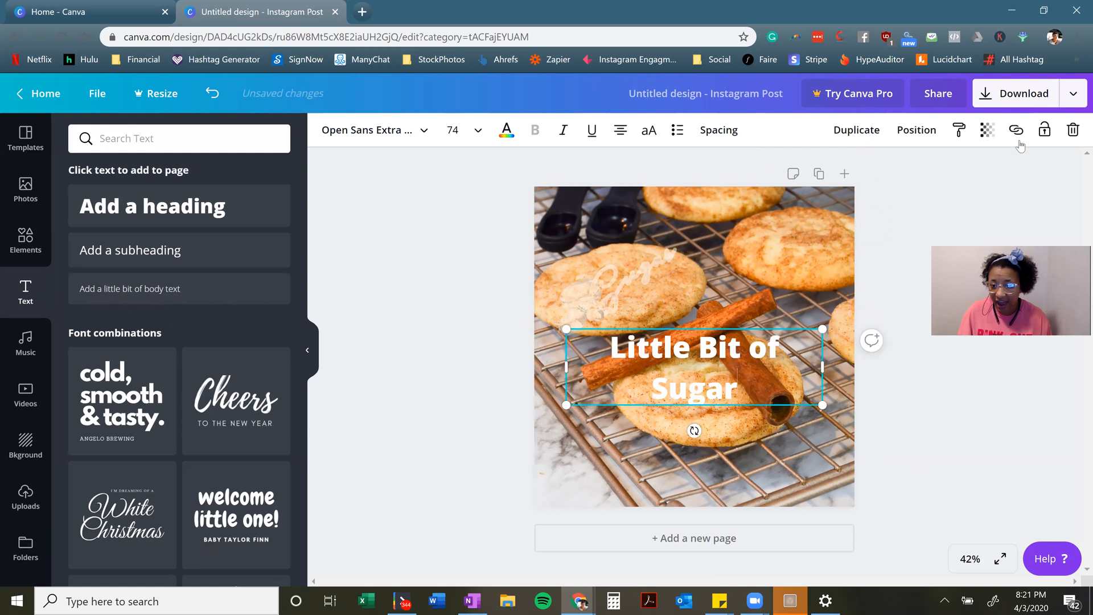
Set the heading's transparency to 60 and its font size to 24.
left_click(988, 130)
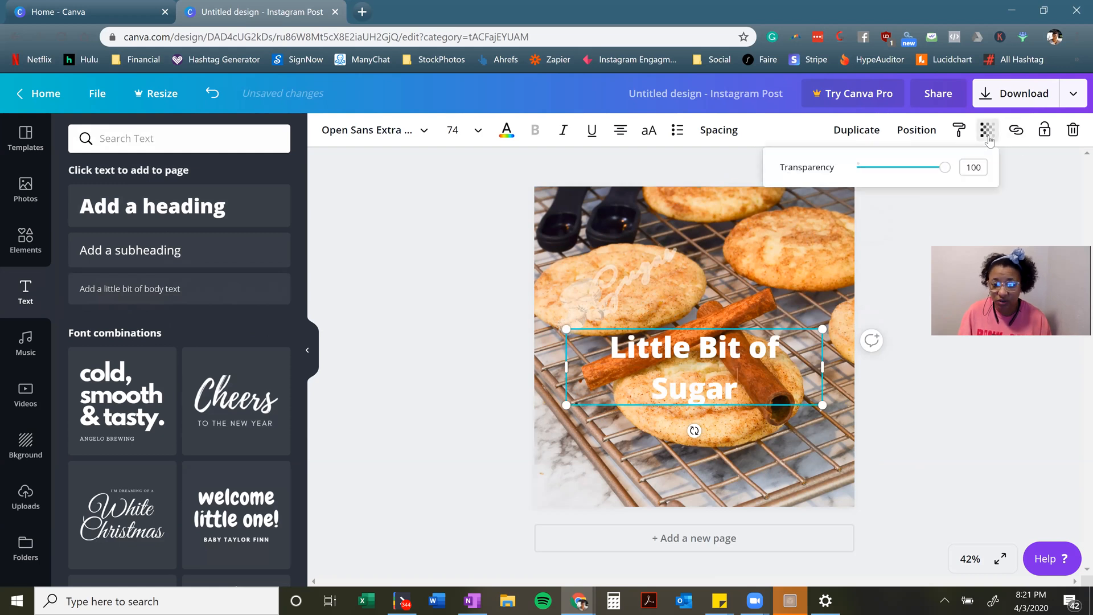
left_click_drag(941, 169, 906, 175)
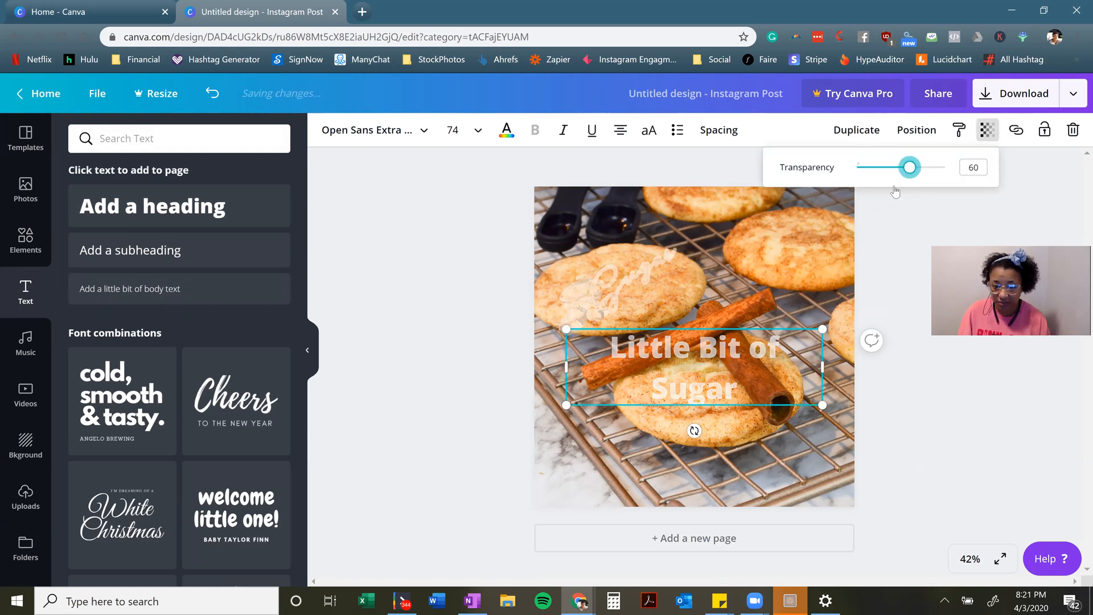
left_click(454, 130)
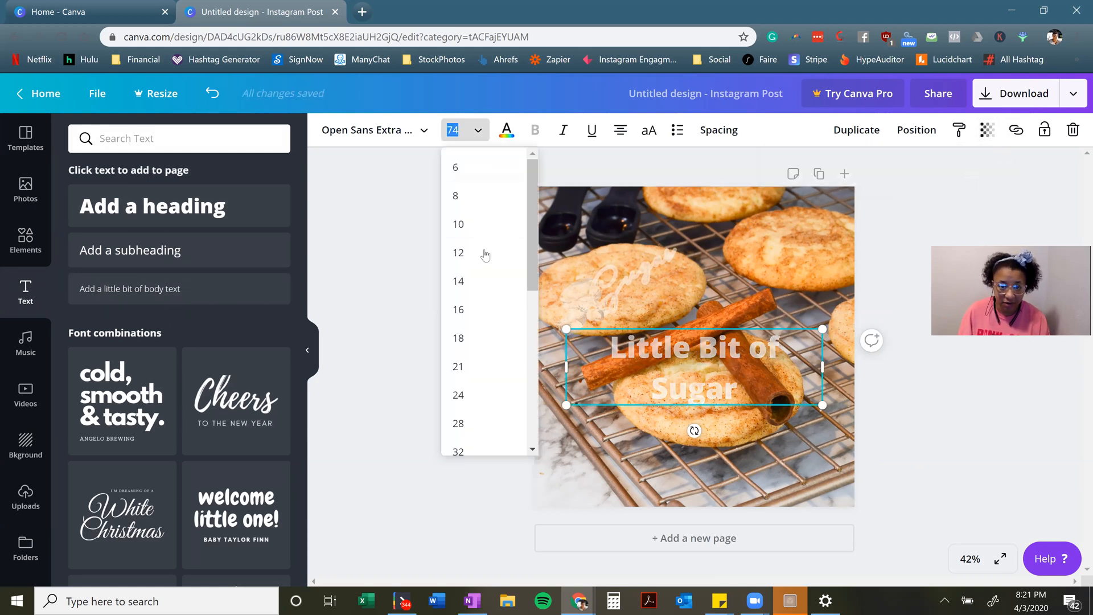
type("24")
key("Return")
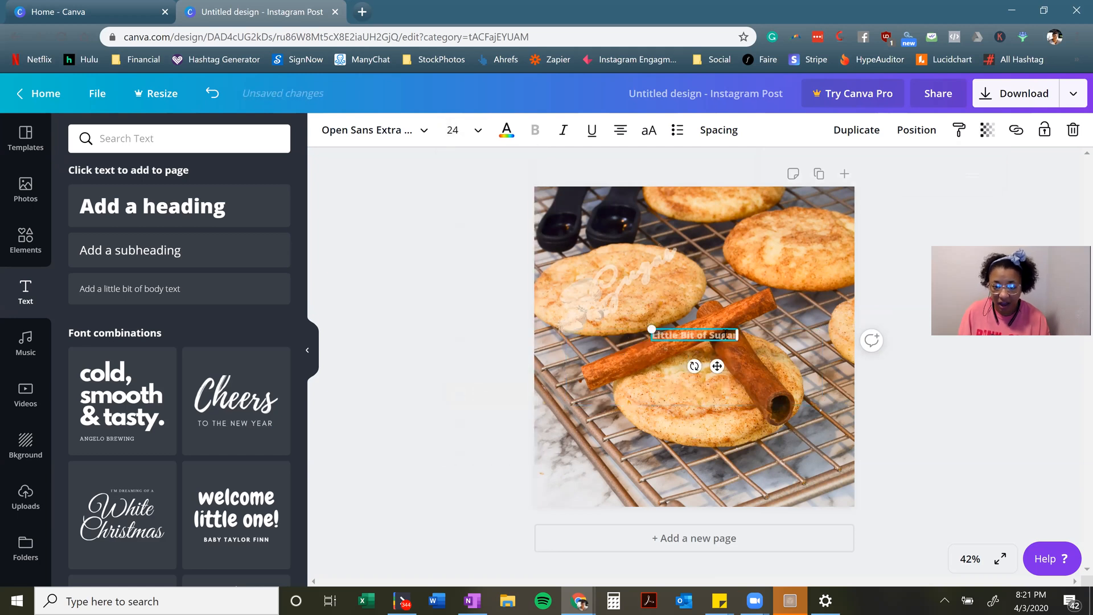
Enlarge the heading text to size 35 and move it onto the cookie below the cinnamon sticks.
left_click_drag(649, 330, 612, 323)
left_click_drag(686, 366, 697, 421)
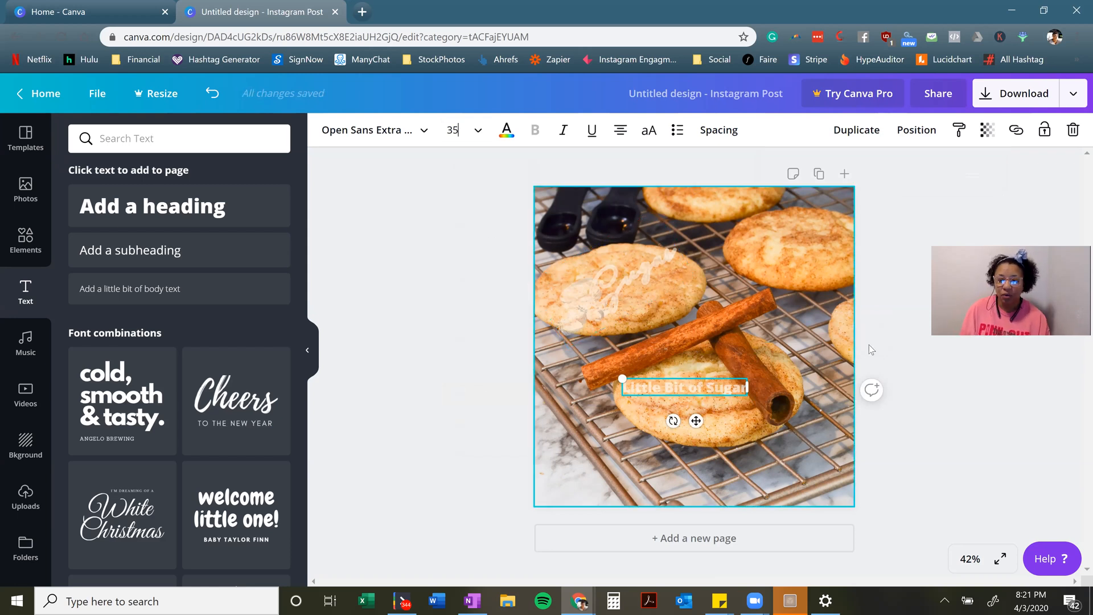
left_click(891, 231)
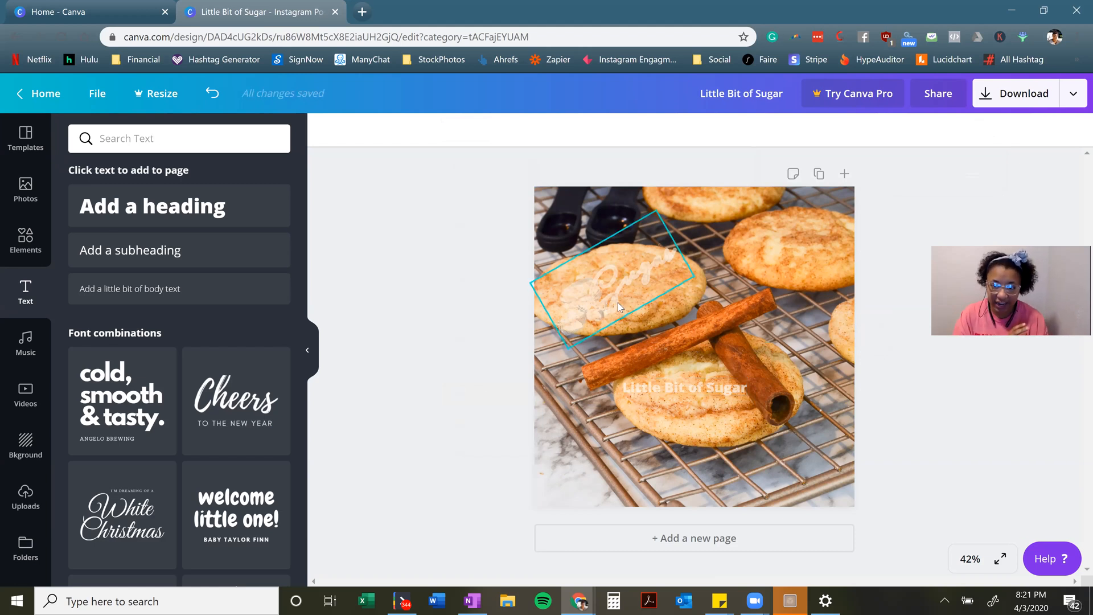
Look at the design title and the PNG download options, and close them without downloading.
left_click(750, 96)
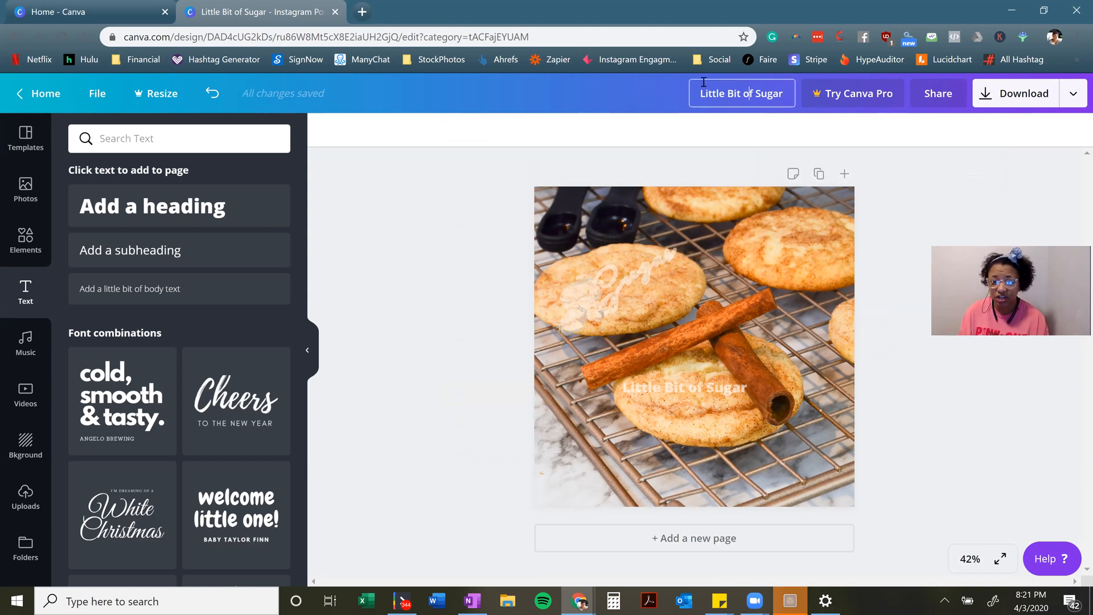
left_click(995, 101)
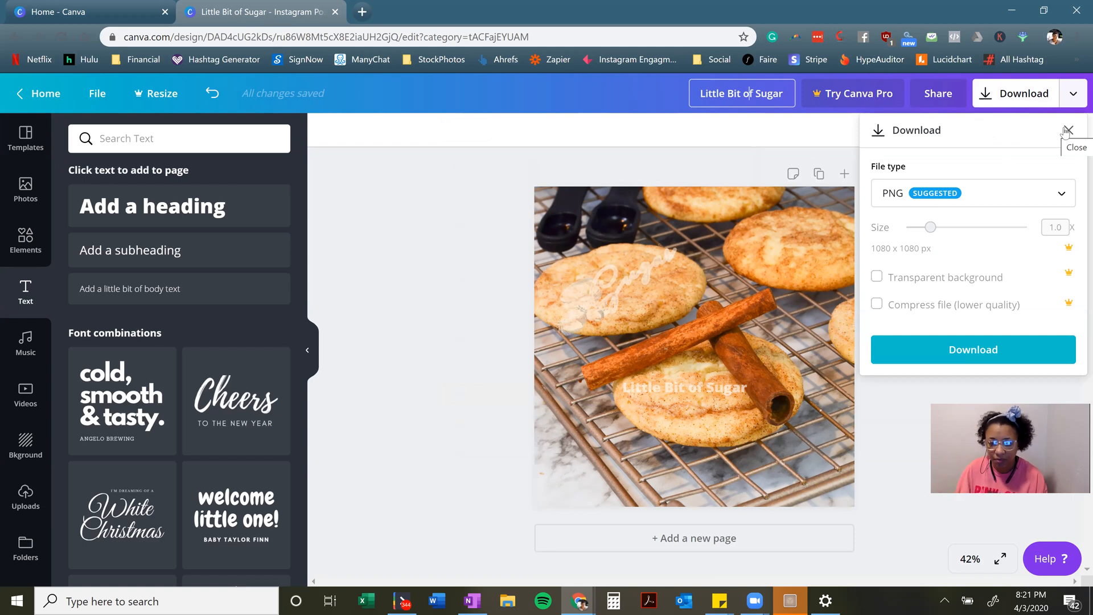
left_click(1068, 130)
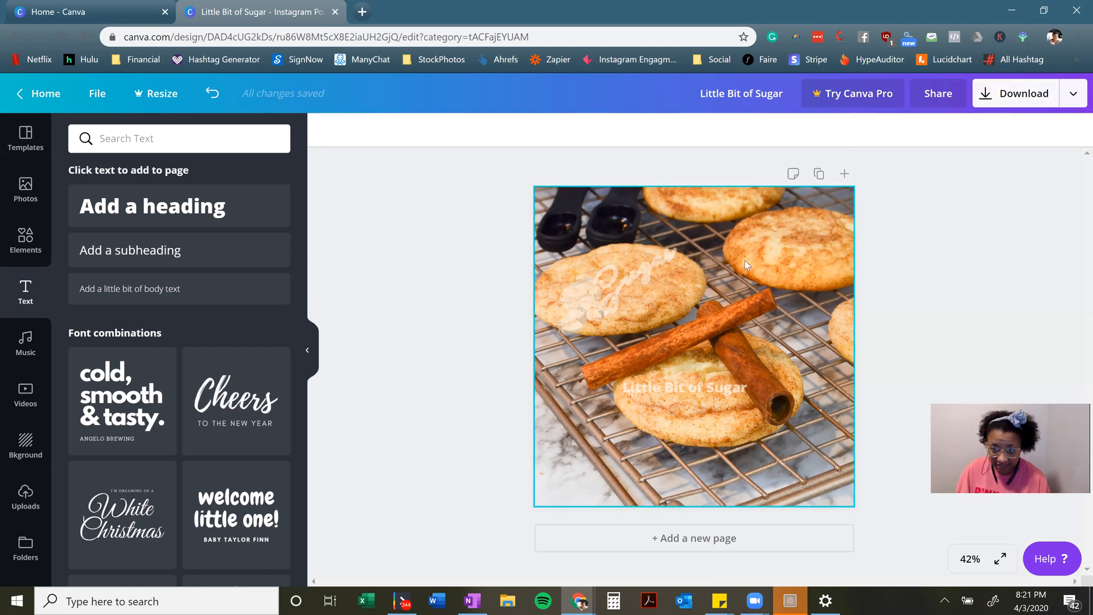
Duplicate the watermarked page and replace the copy's photo with the uploaded picture of crackled ginger cookies on a plate.
left_click(818, 175)
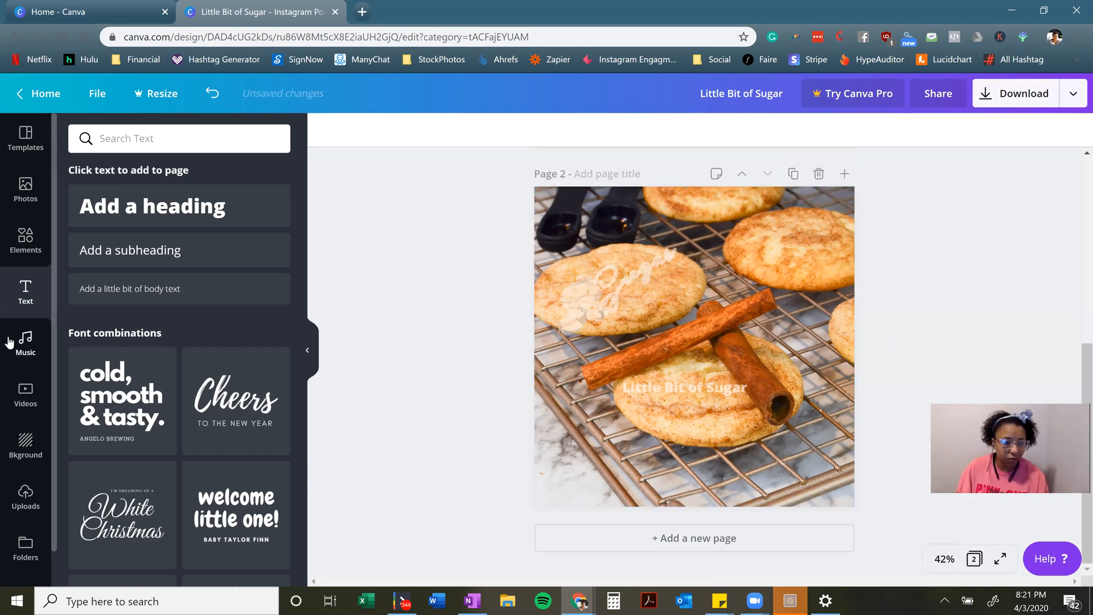
left_click(19, 502)
scroll(211, 293, "down", 5)
scroll(211, 292, "down", 10)
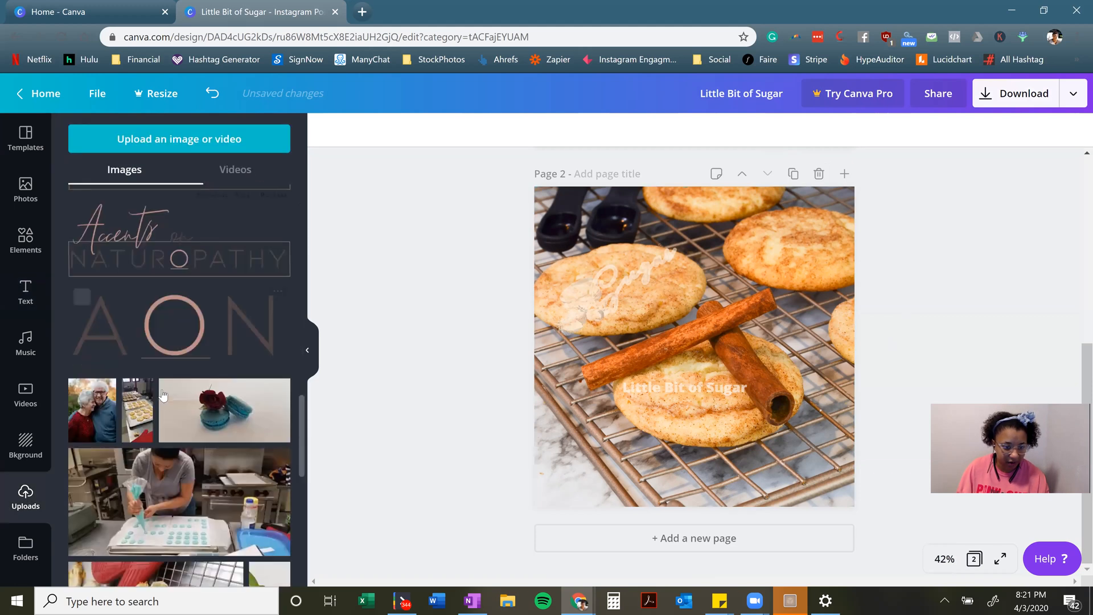
scroll(161, 393, "down", 4)
left_click_drag(104, 348, 770, 283)
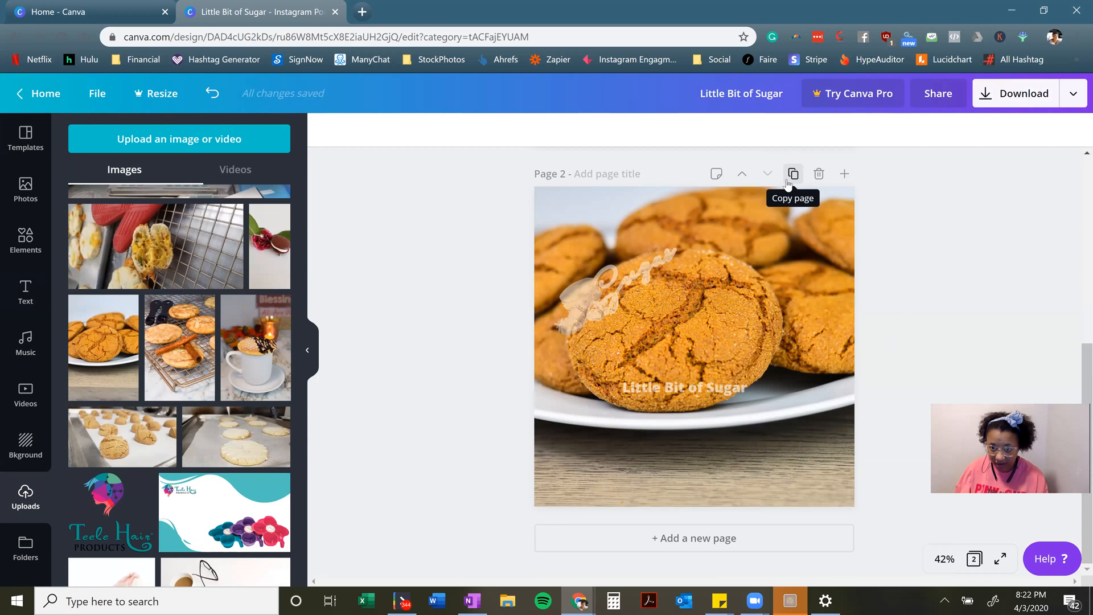
Duplicate page 2 and replace the new page's photo with the uploaded picture of a cookie on a white mug.
left_click(789, 181)
left_click_drag(256, 348, 659, 338)
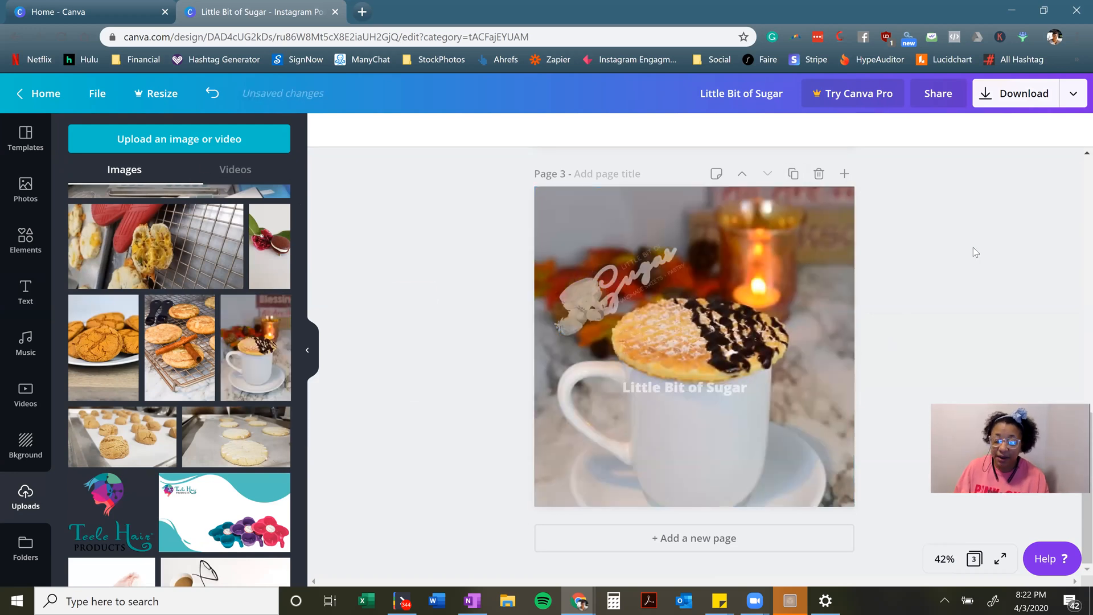